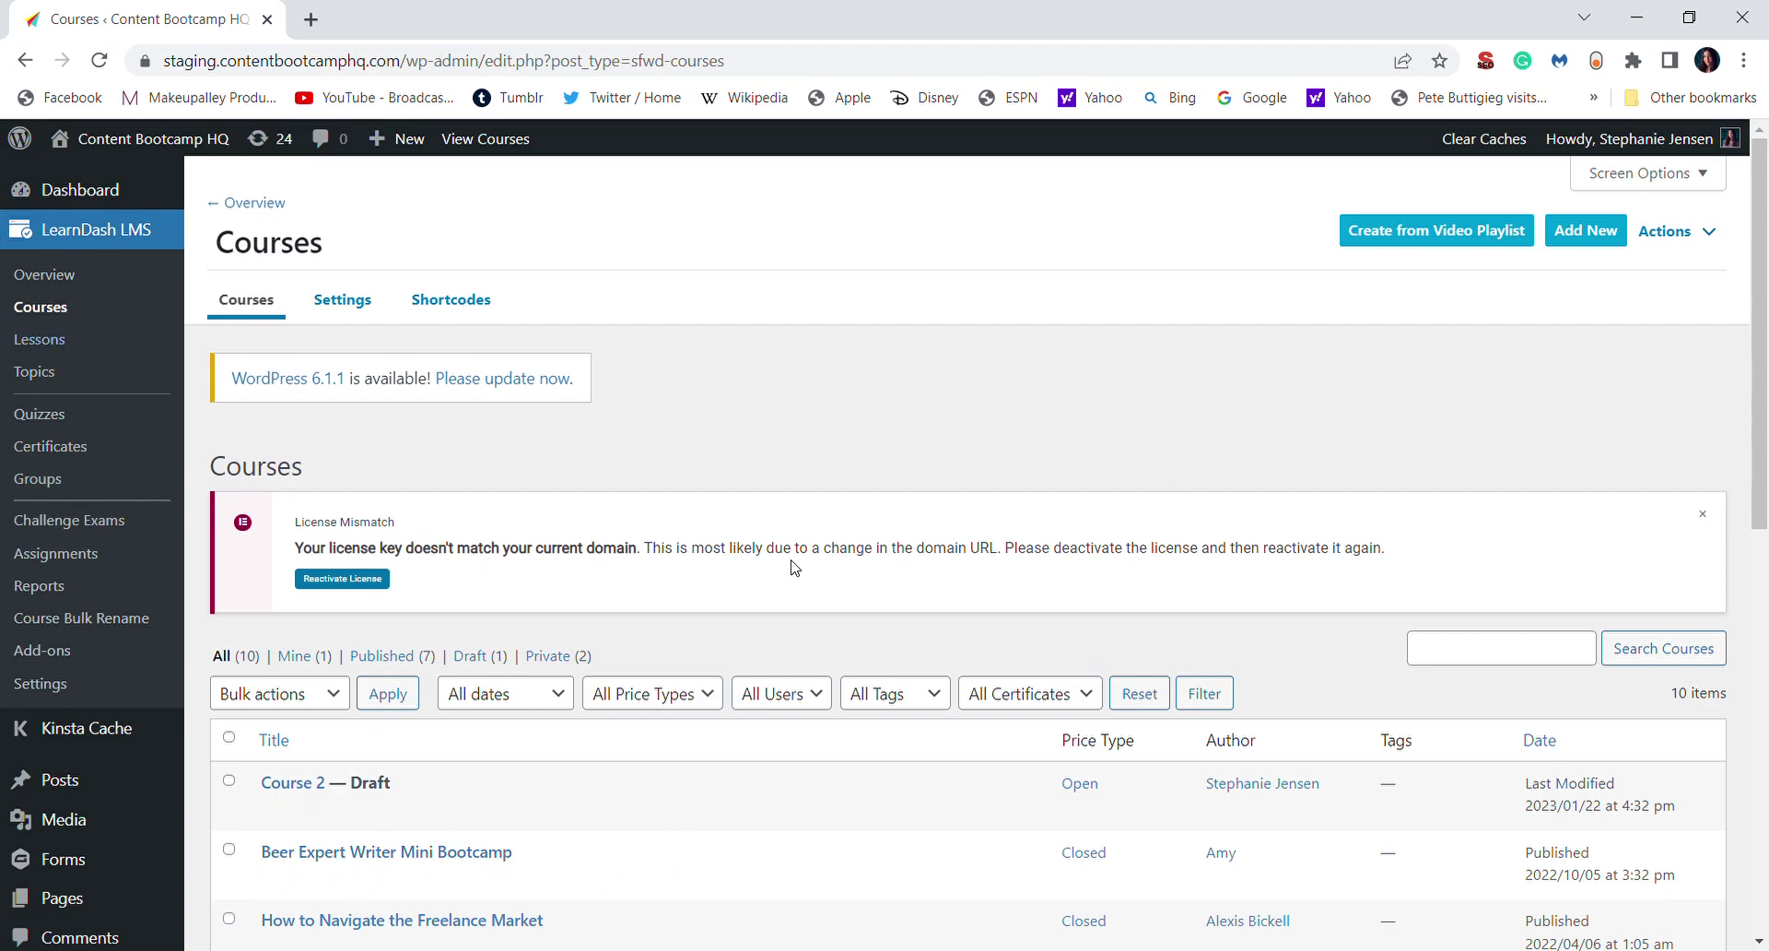
- Open the Course 2 draft in the course builder and expand Lesson 1
drag(1763, 442, 1763, 487)
click(273, 702)
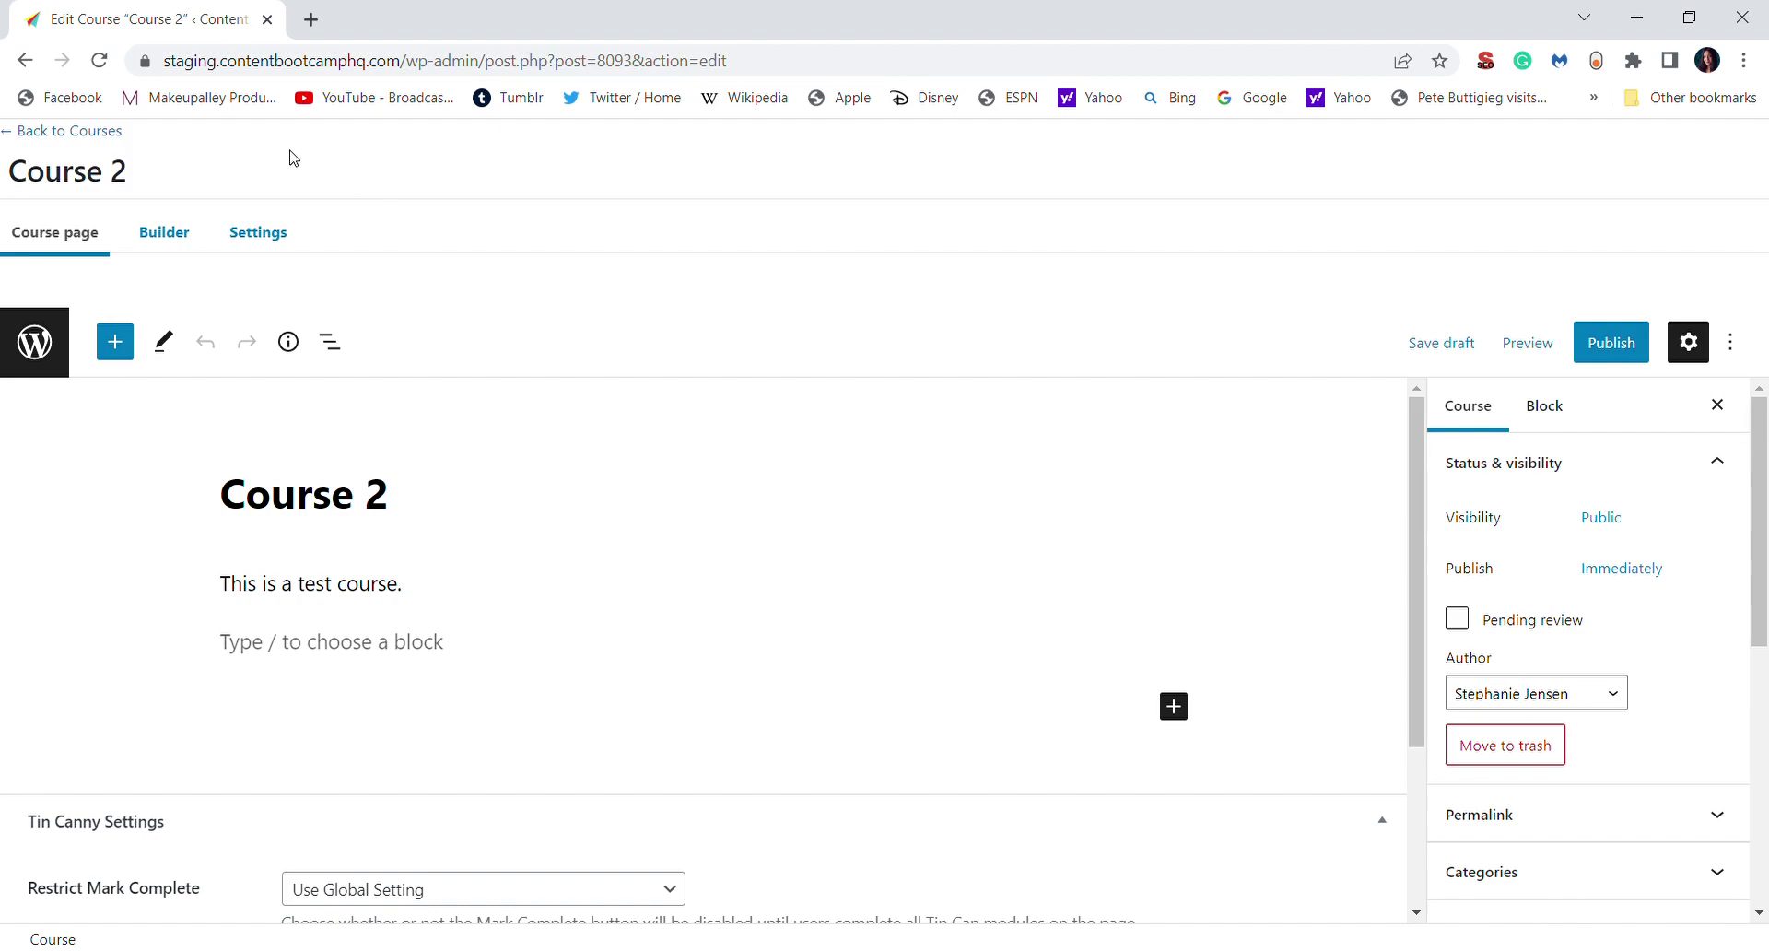
click(169, 244)
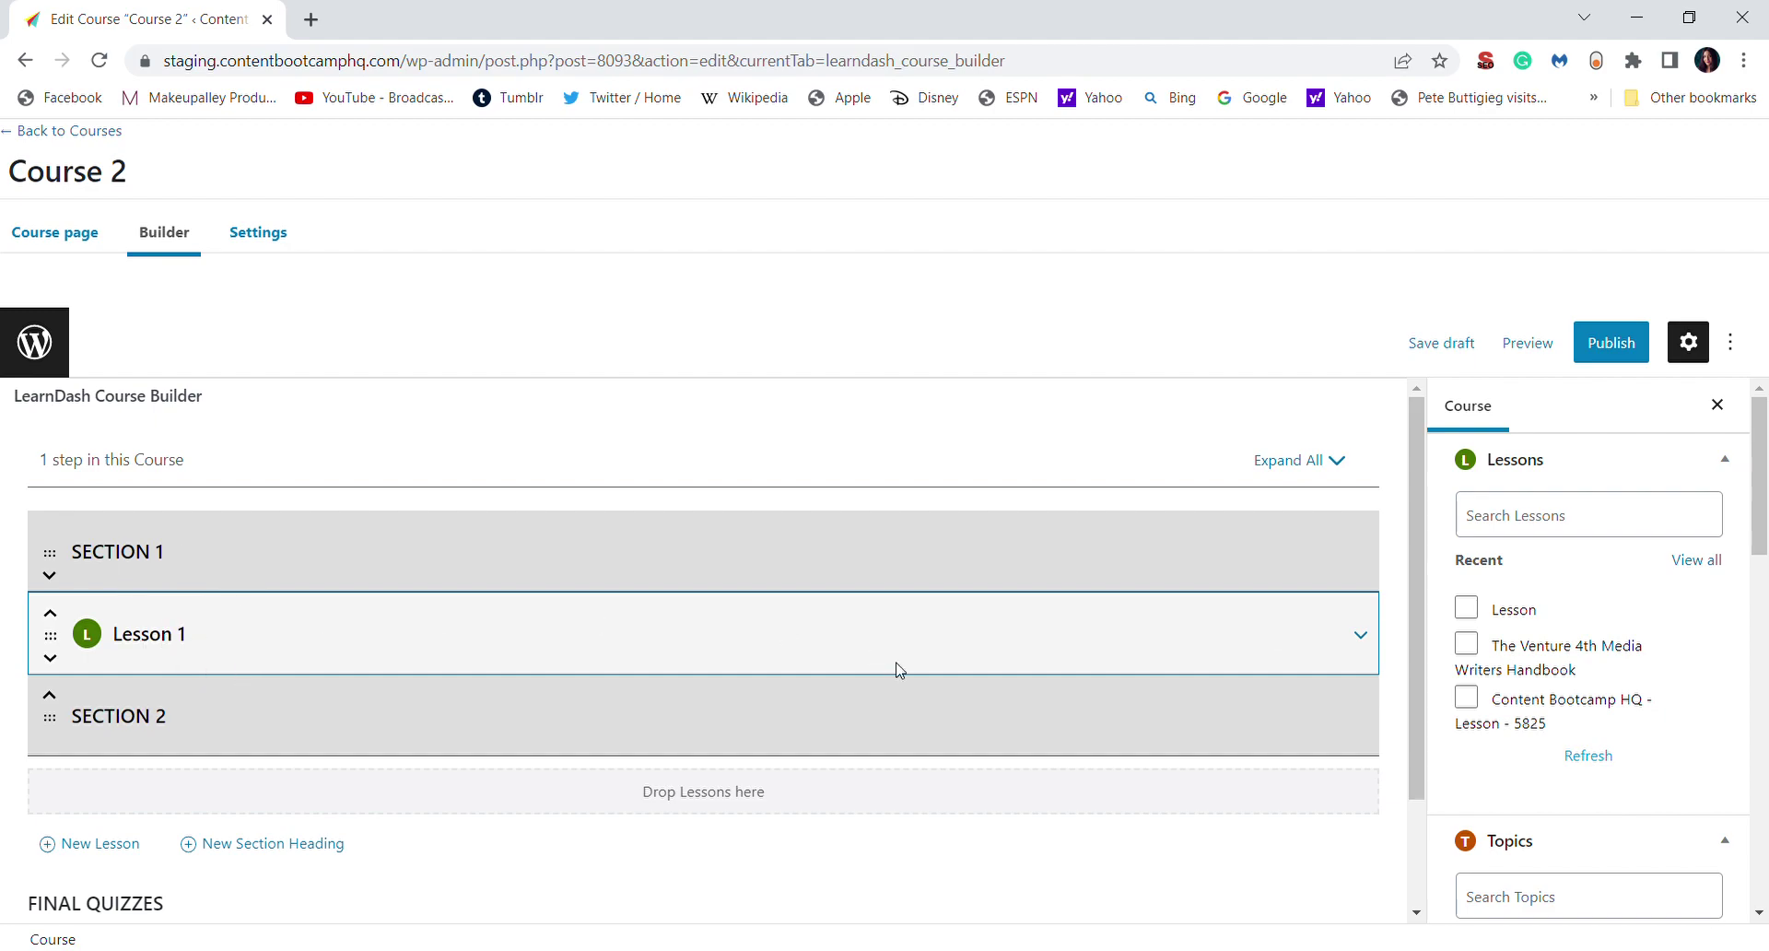
click(1361, 638)
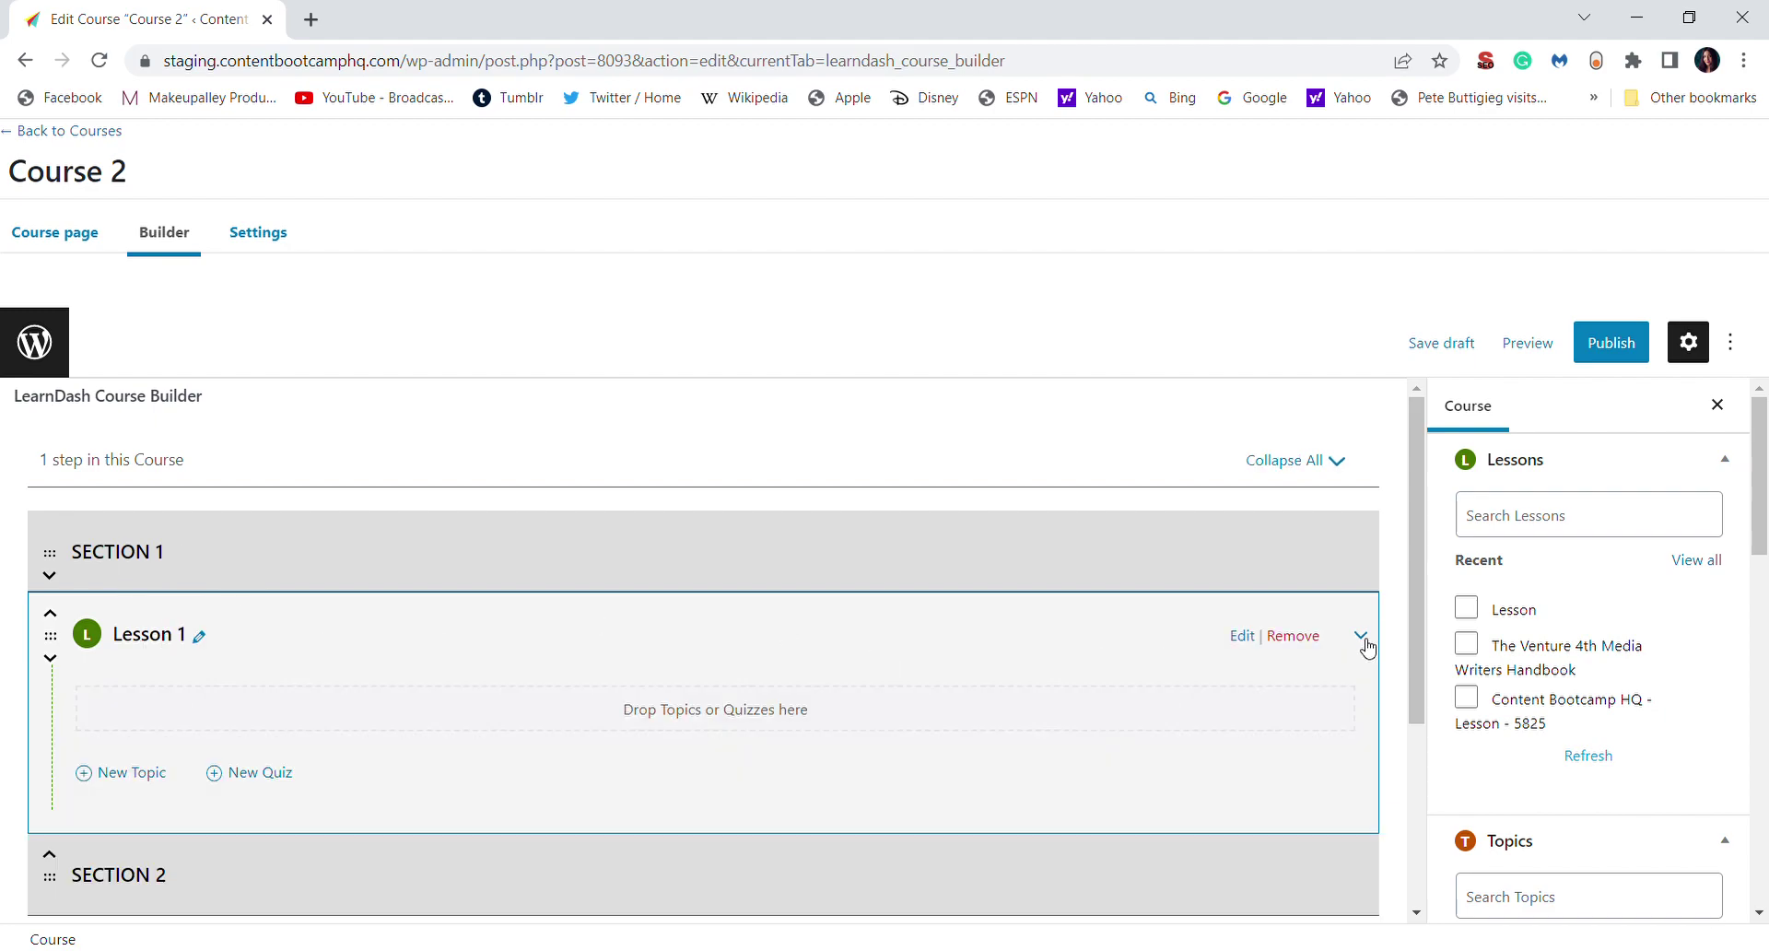
- Add a new lesson titled "Lesson 2" under Section 2 of the course
drag(1434, 646, 1468, 842)
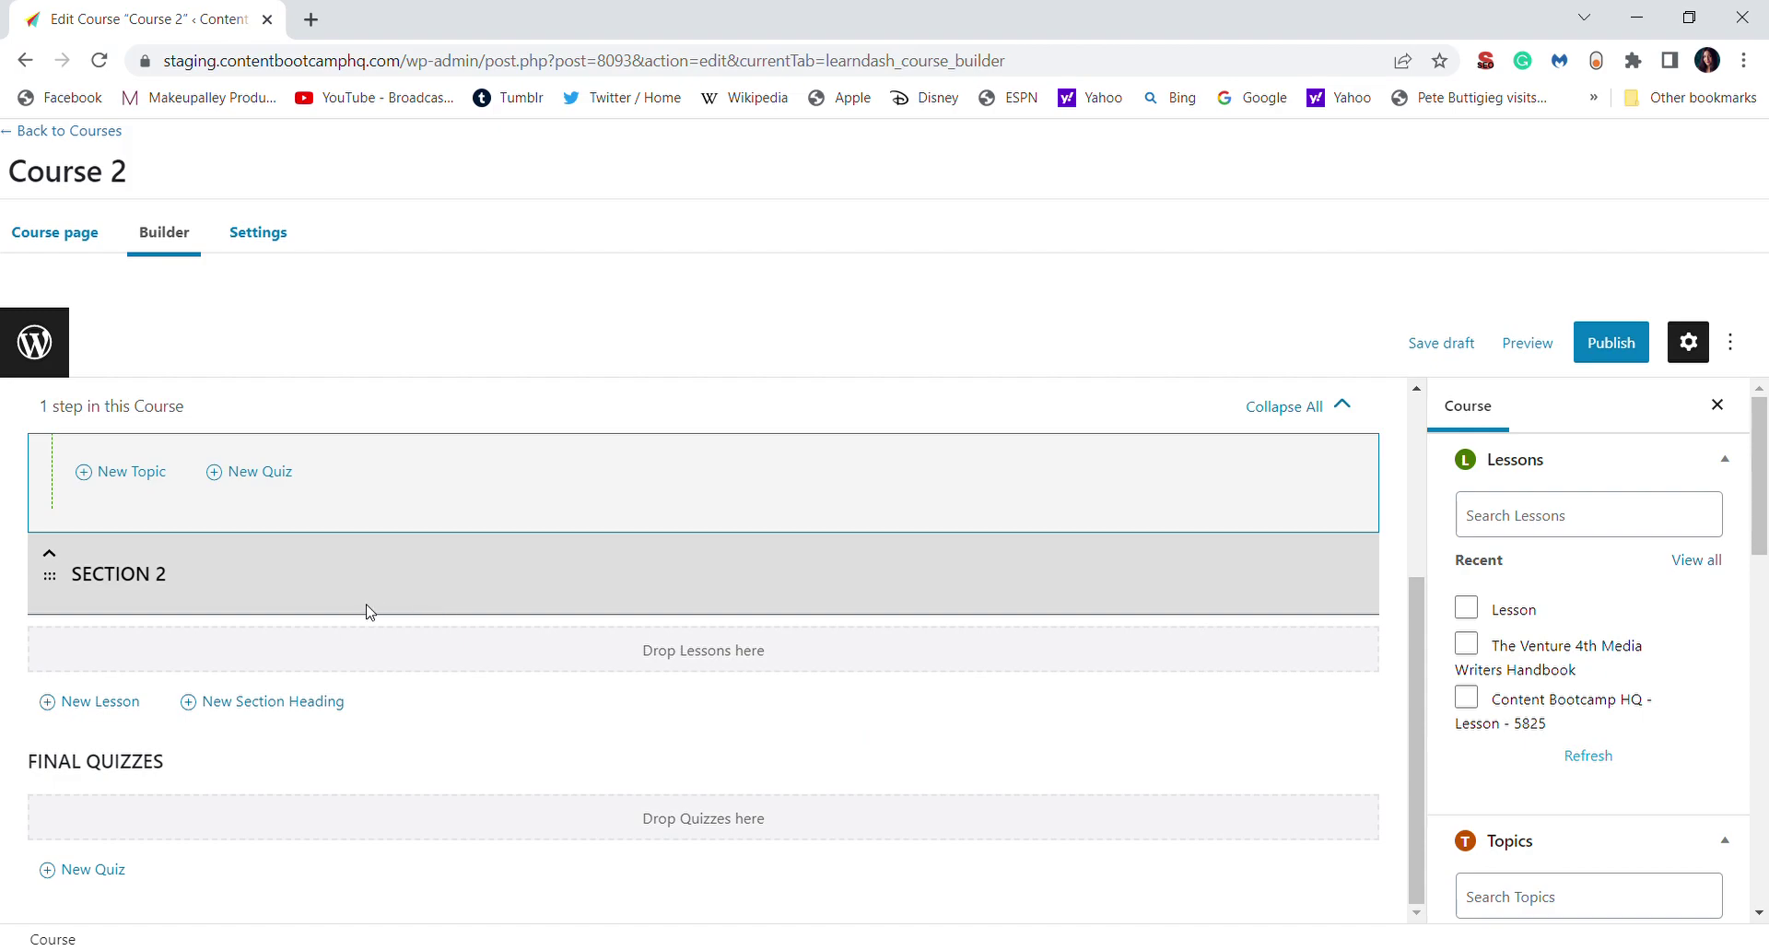
mouse_move(208, 572)
click(81, 704)
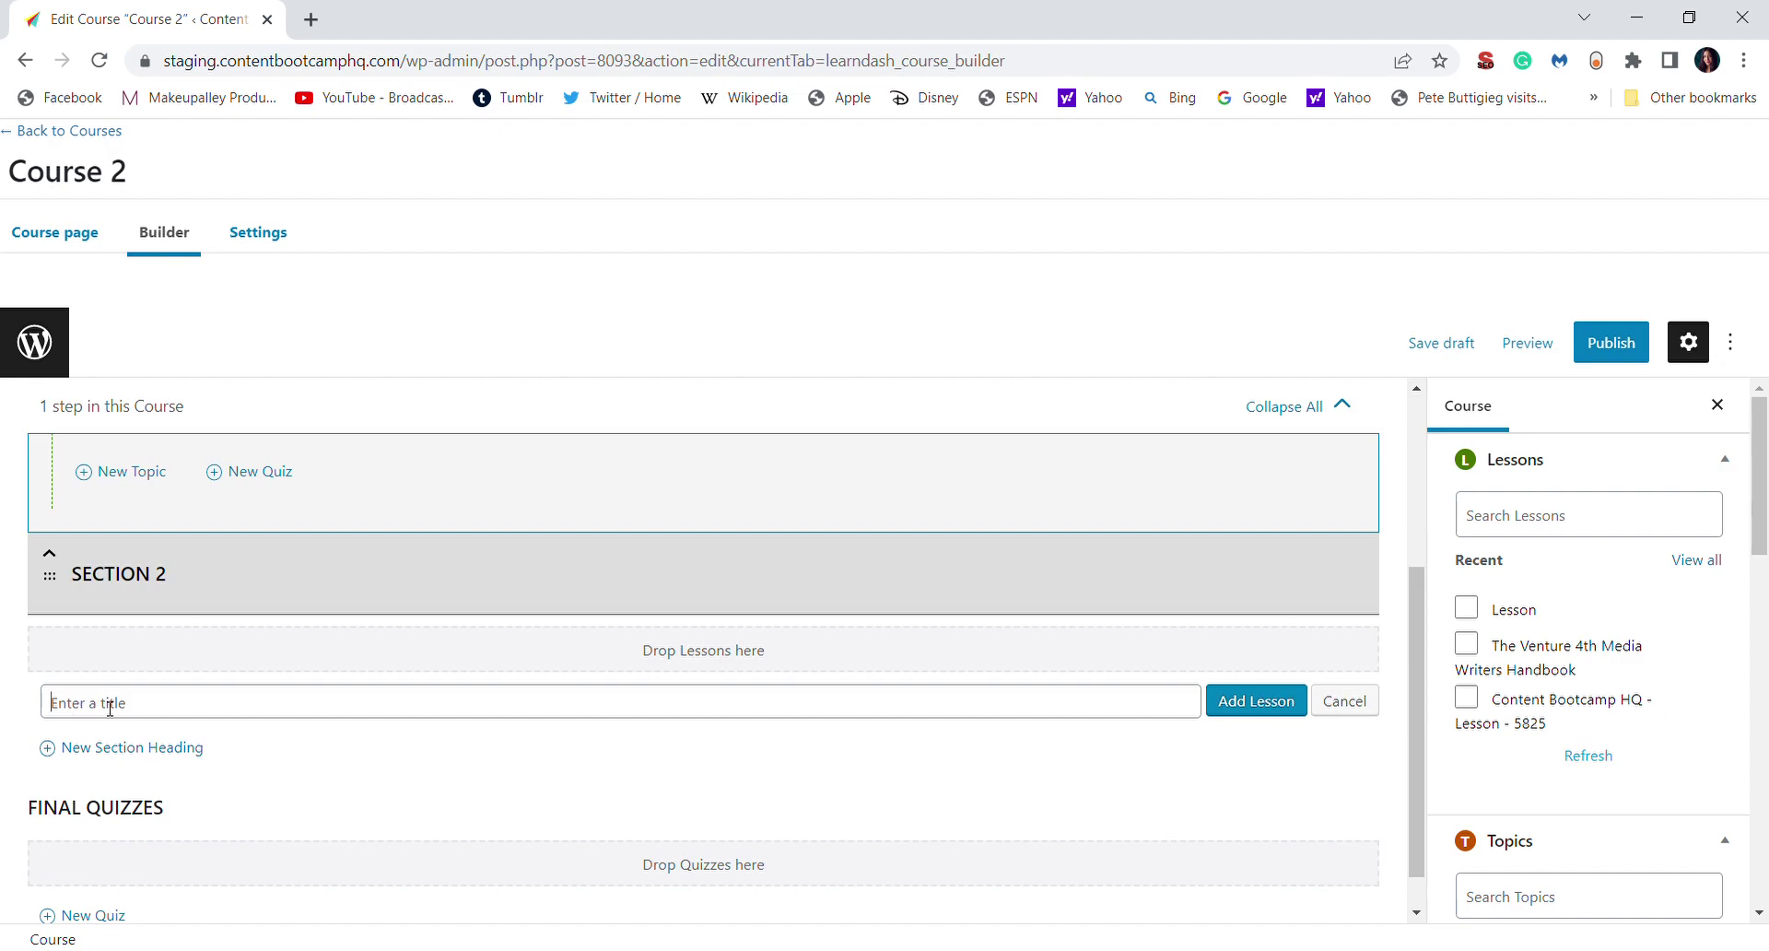
text(Lesson 2)
click(1287, 704)
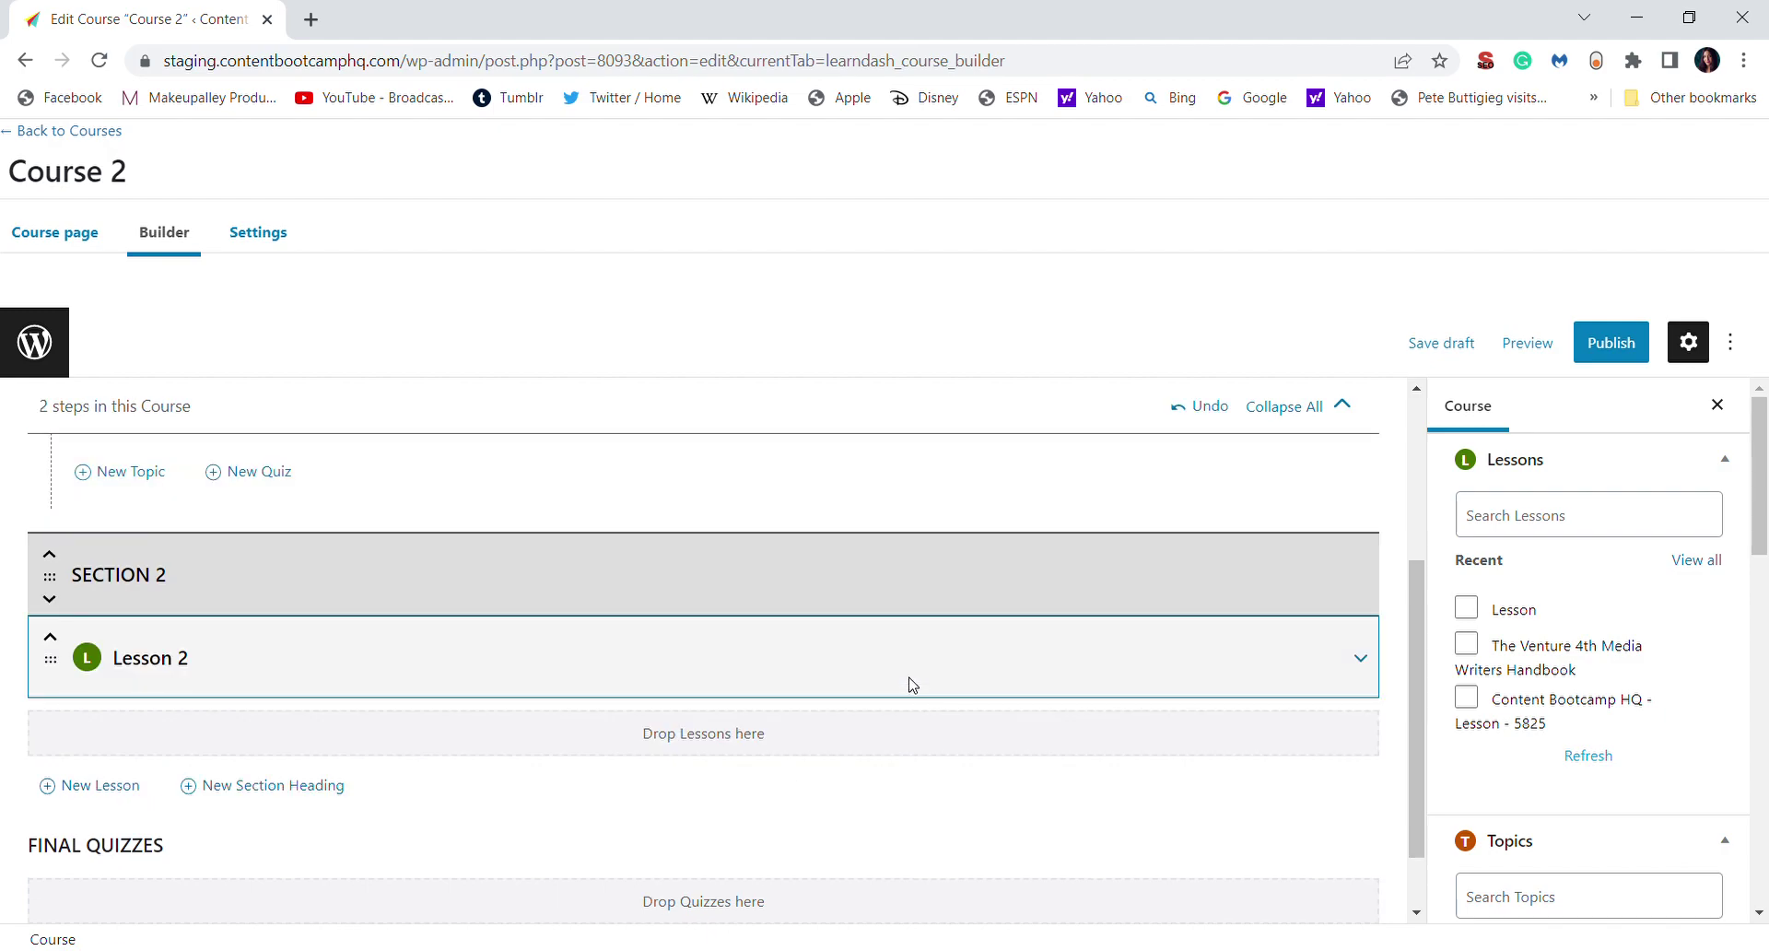
- Open Lesson 2 for editing, enter the content "This is lesson 2." and update the lesson
click(1254, 660)
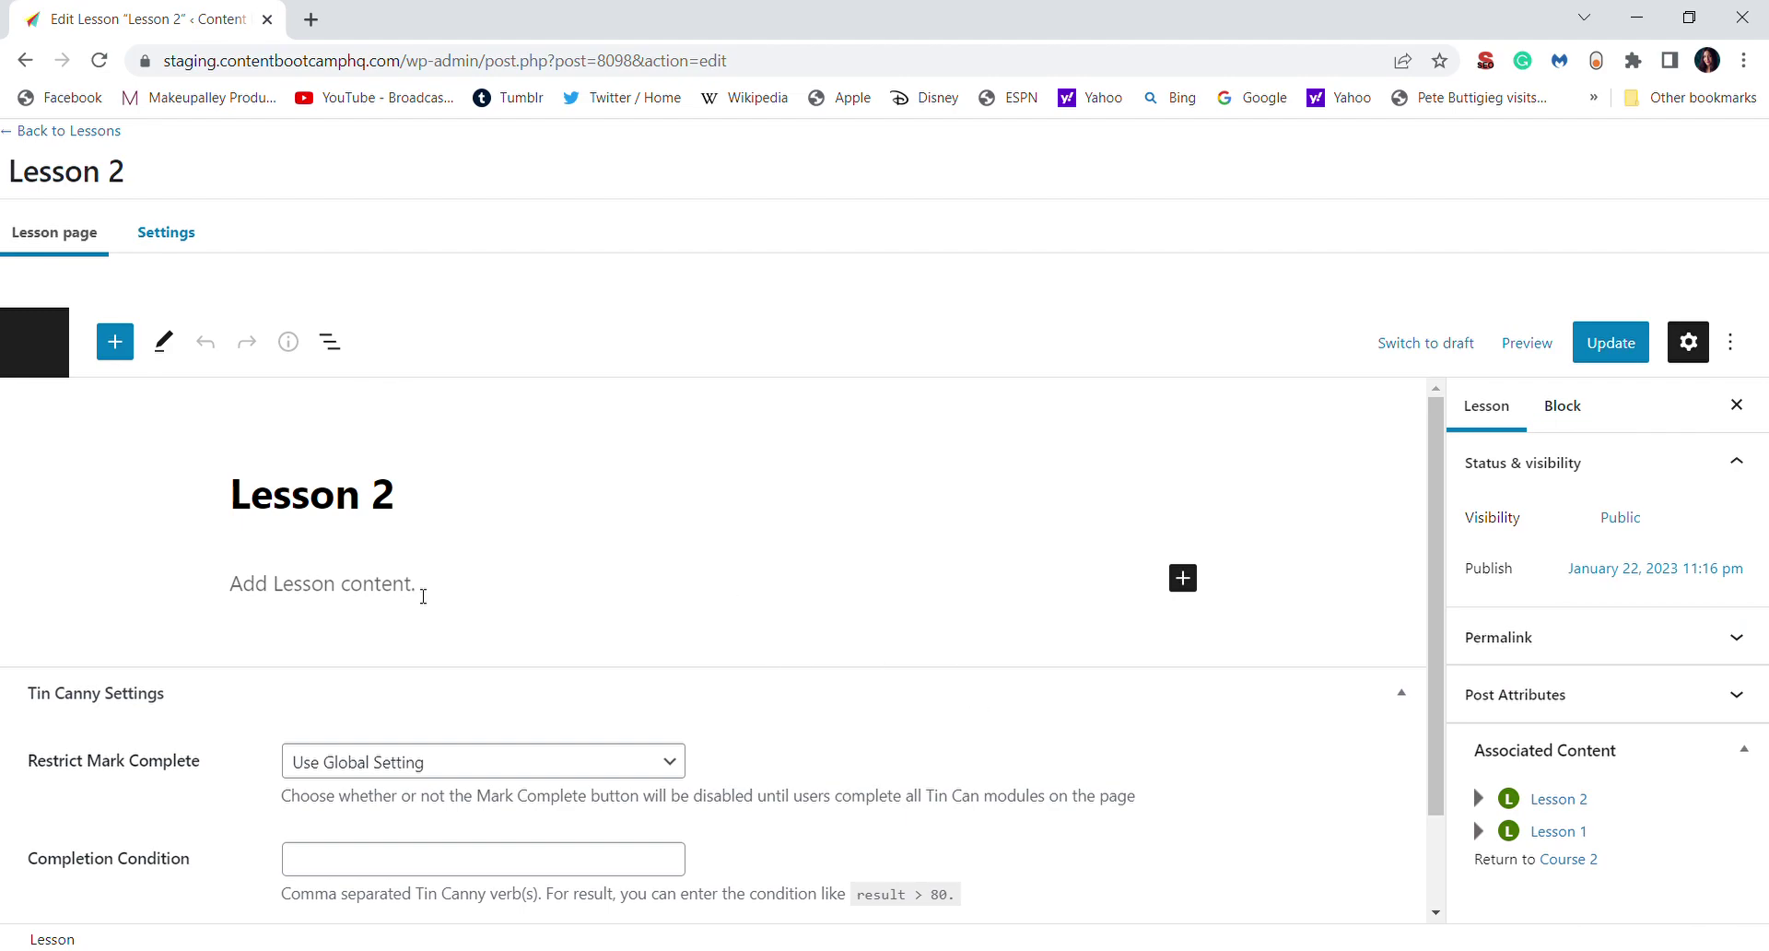
click(368, 600)
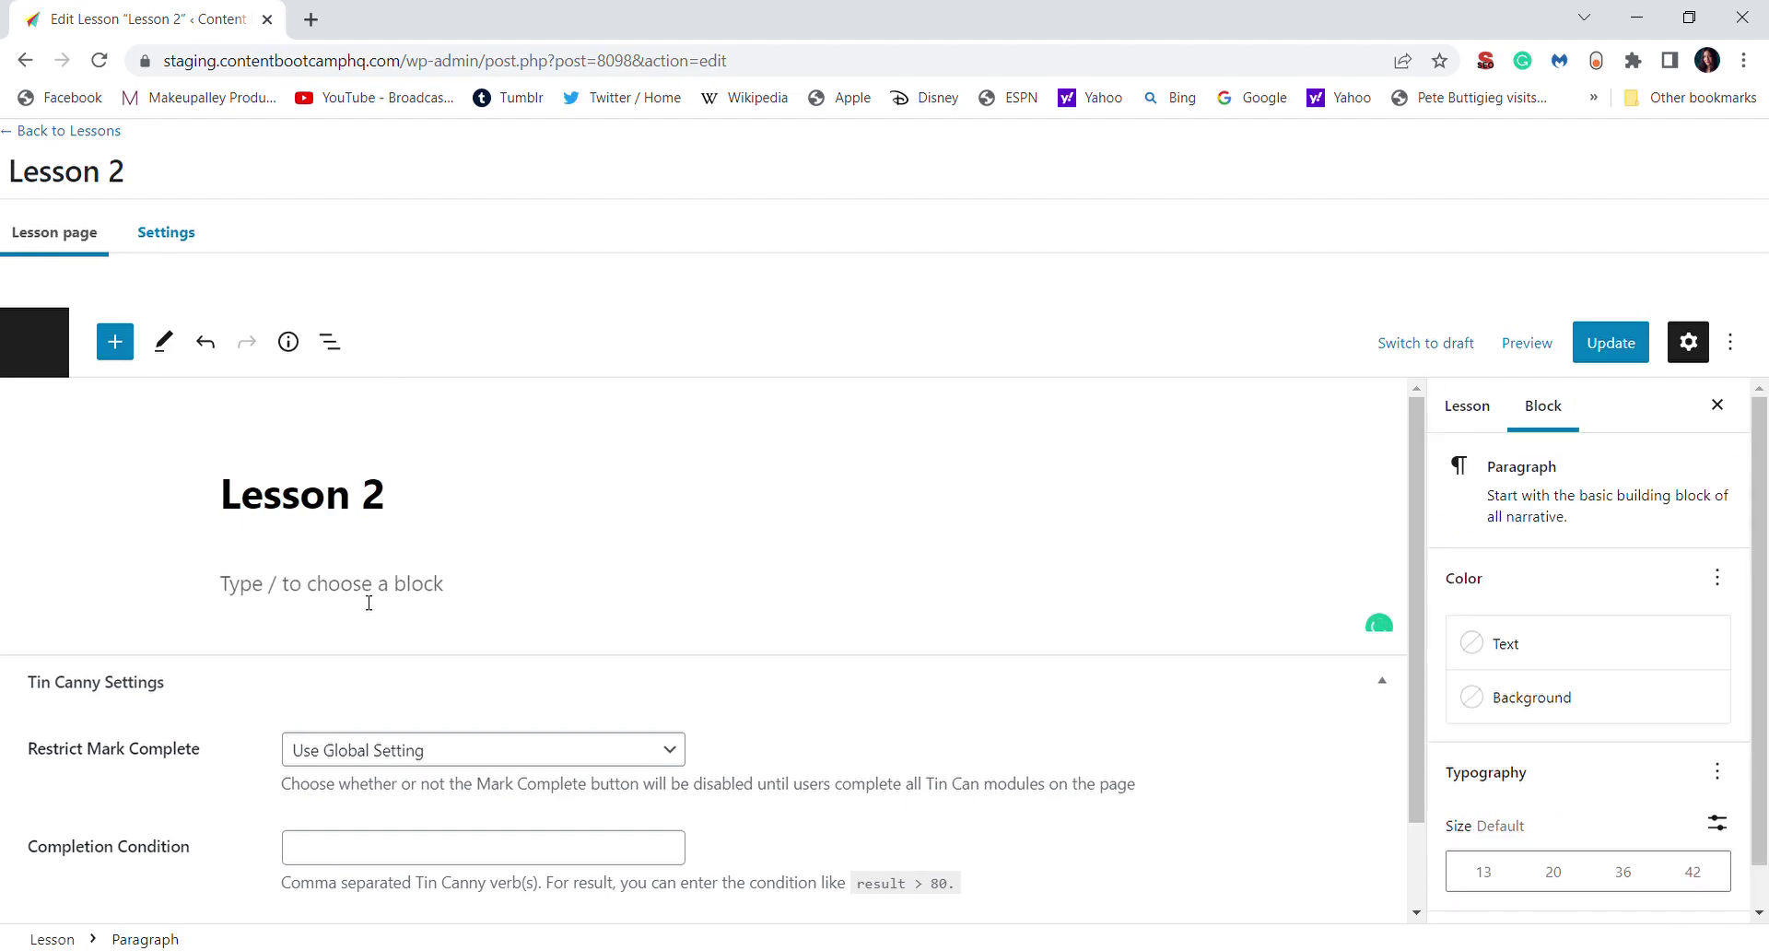
text(This is lesson 2.)
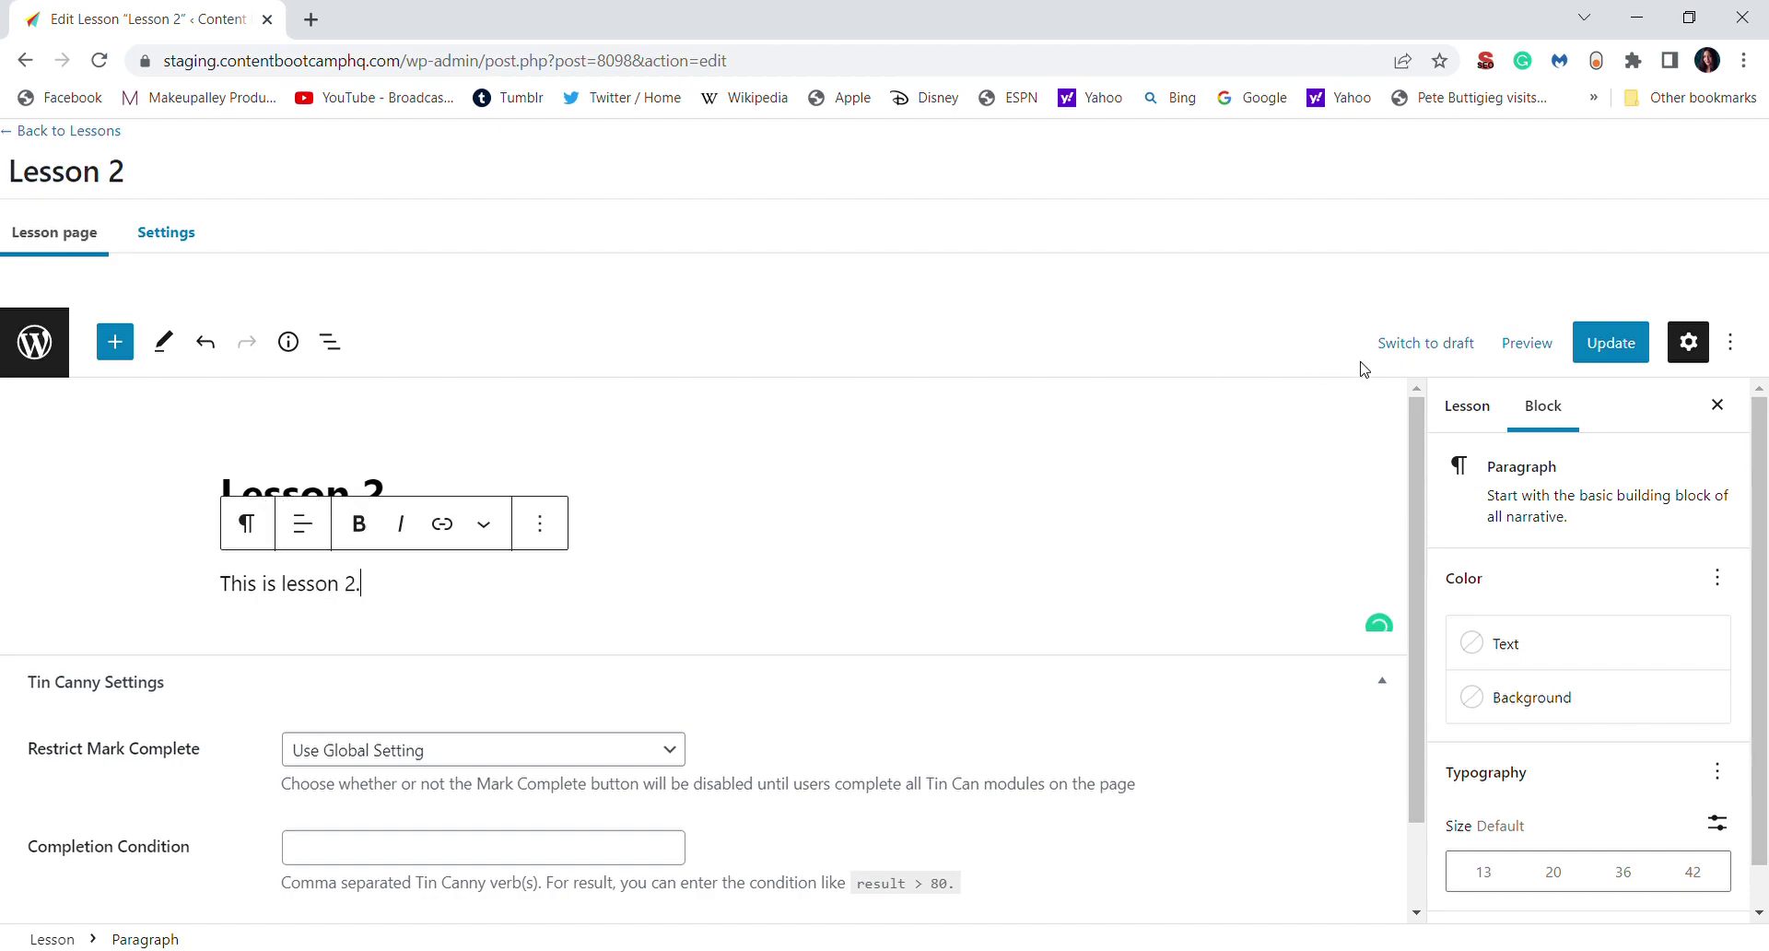
click(1603, 348)
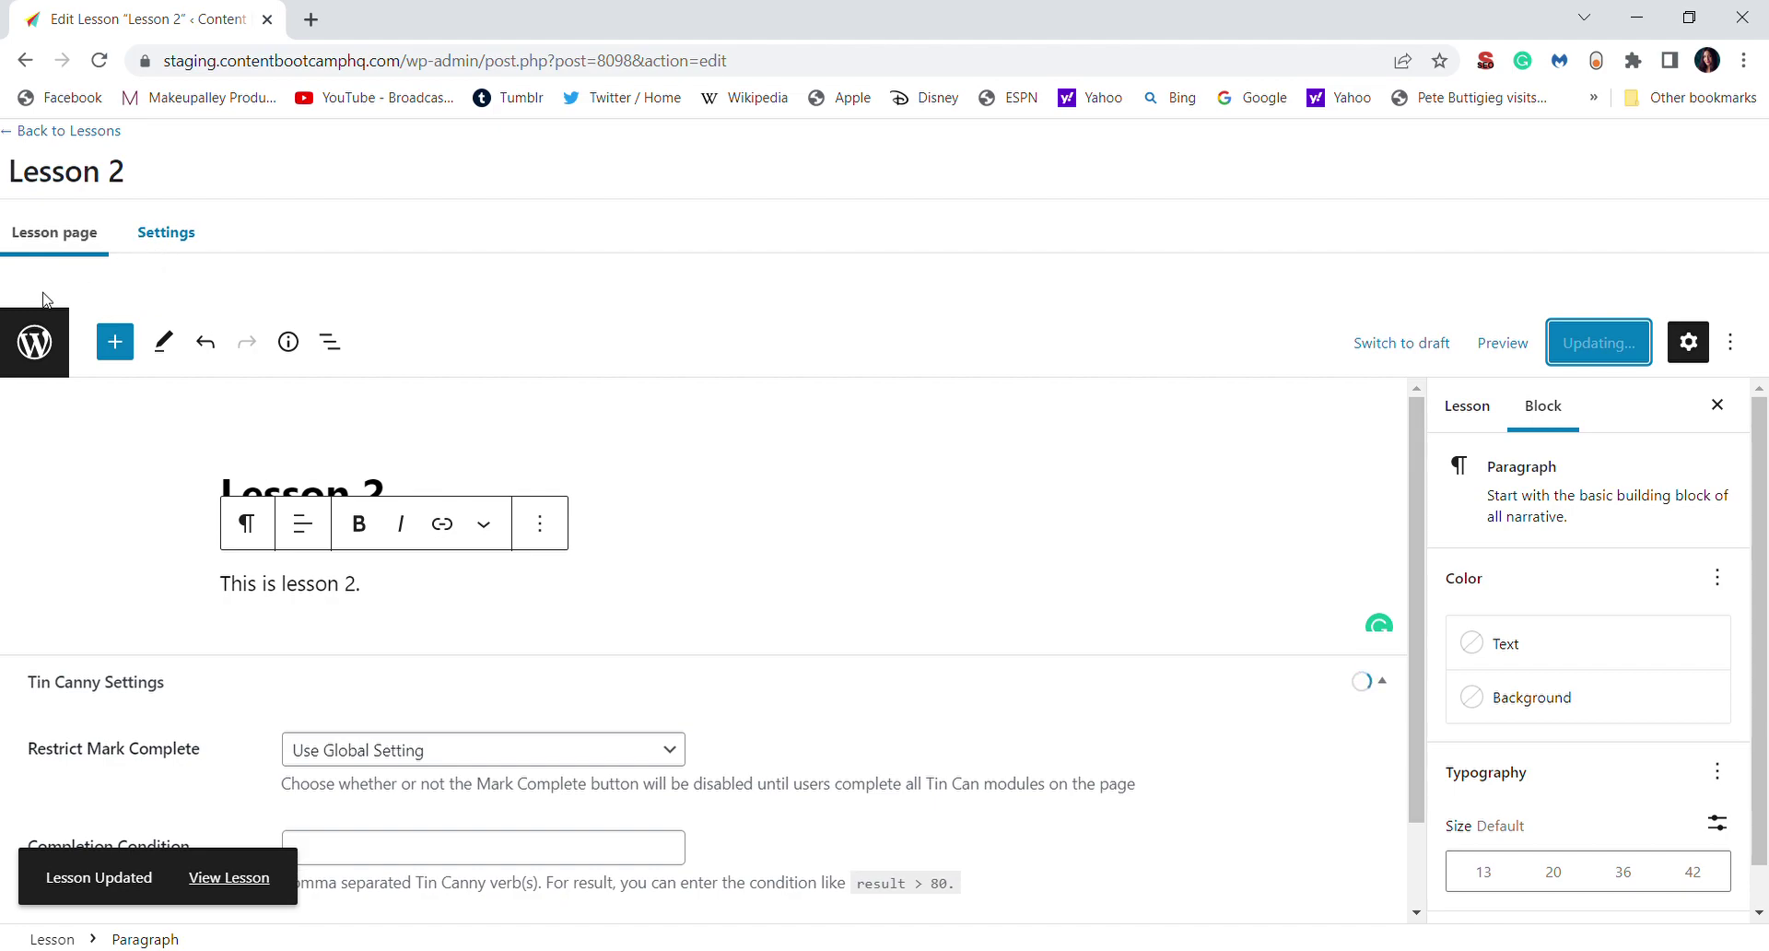
- Return to the course list and reopen Course 2 in the course builder
click(48, 133)
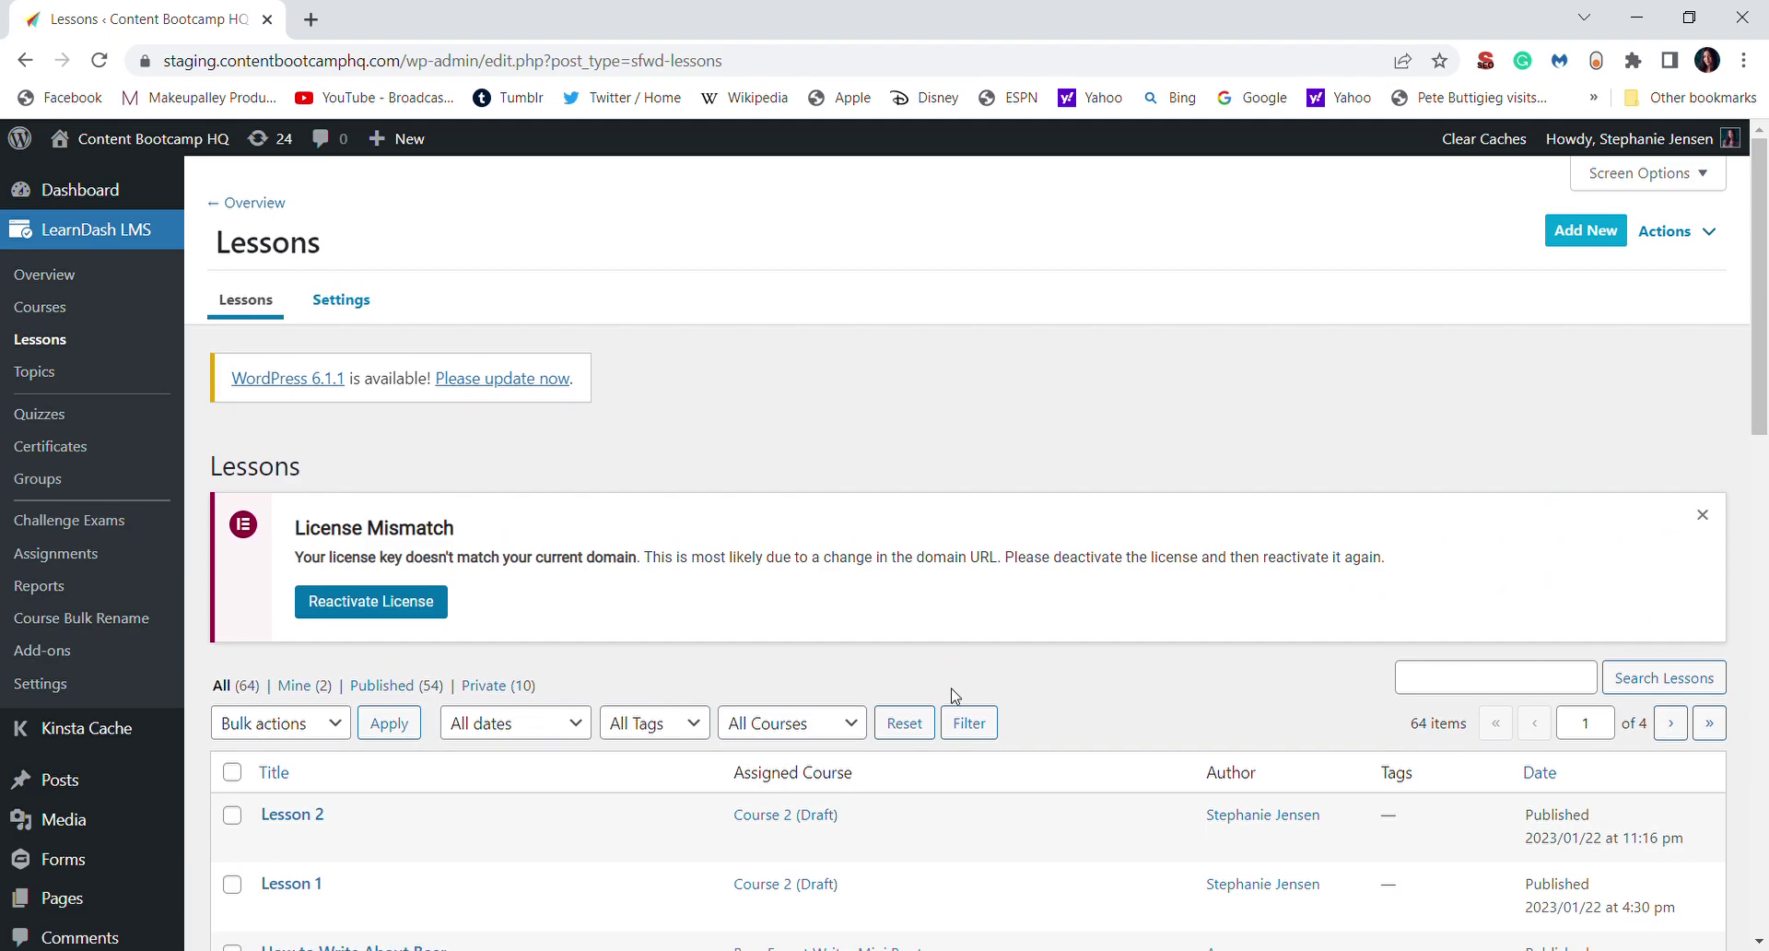
mouse_move(1762, 387)
mouse_down()
mouse_move(1765, 585)
mouse_move(1763, 387)
mouse_up()
click(61, 310)
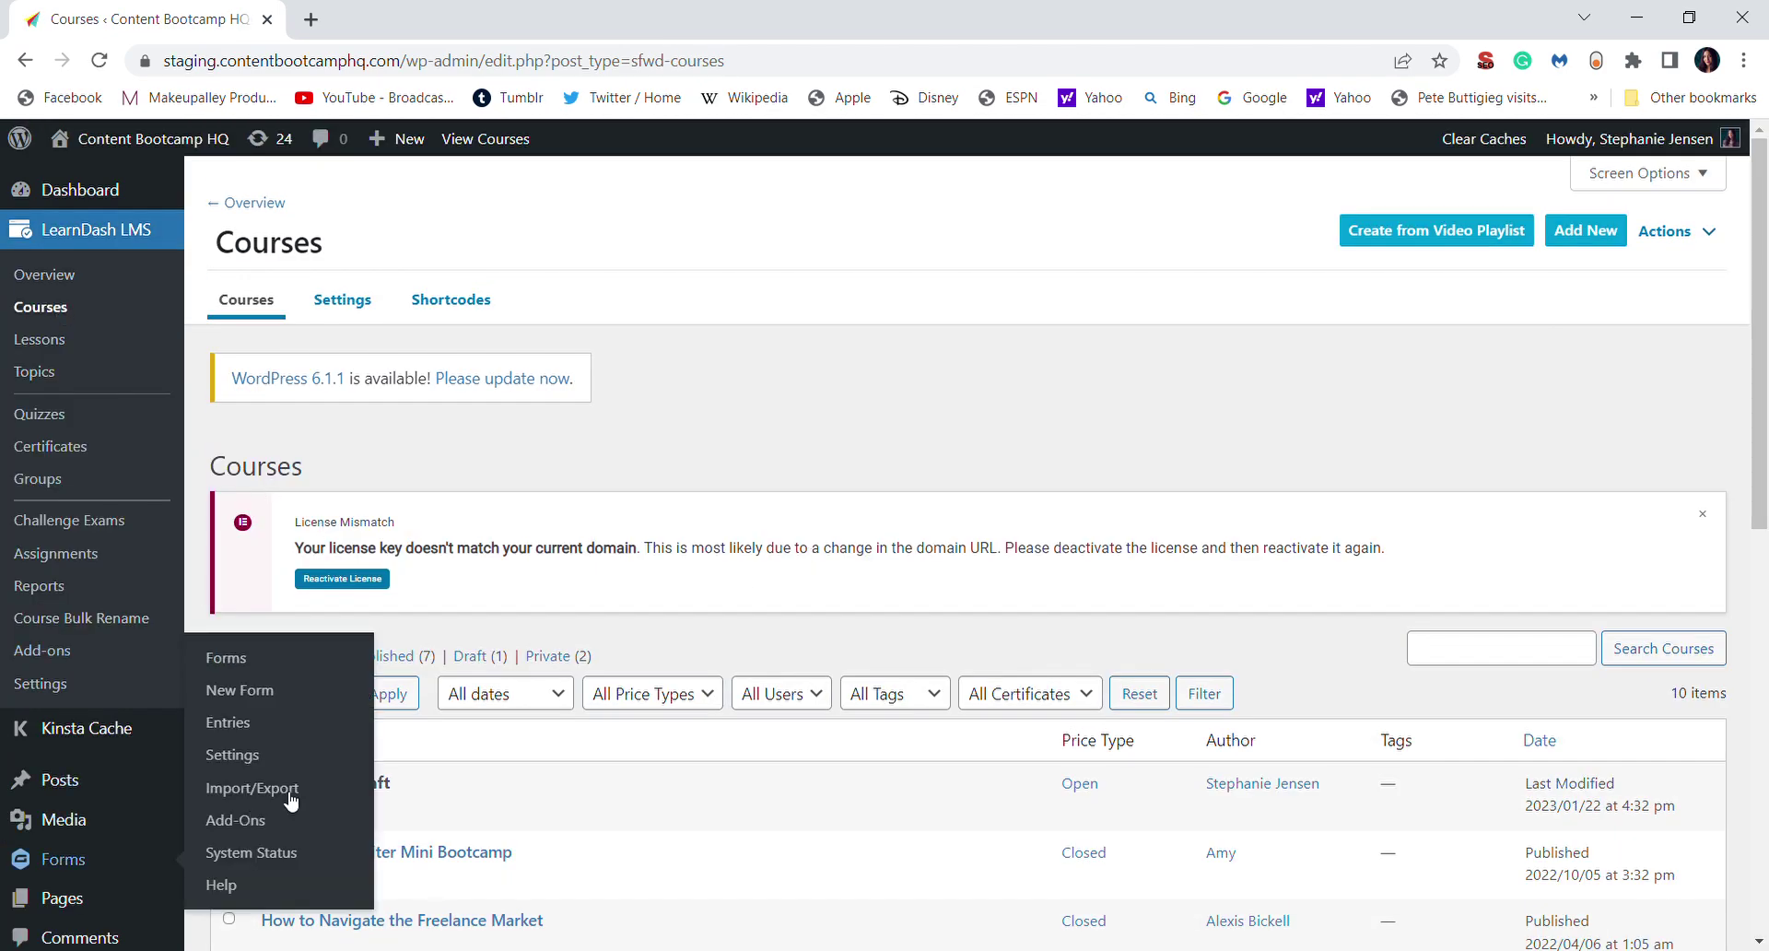
click(274, 812)
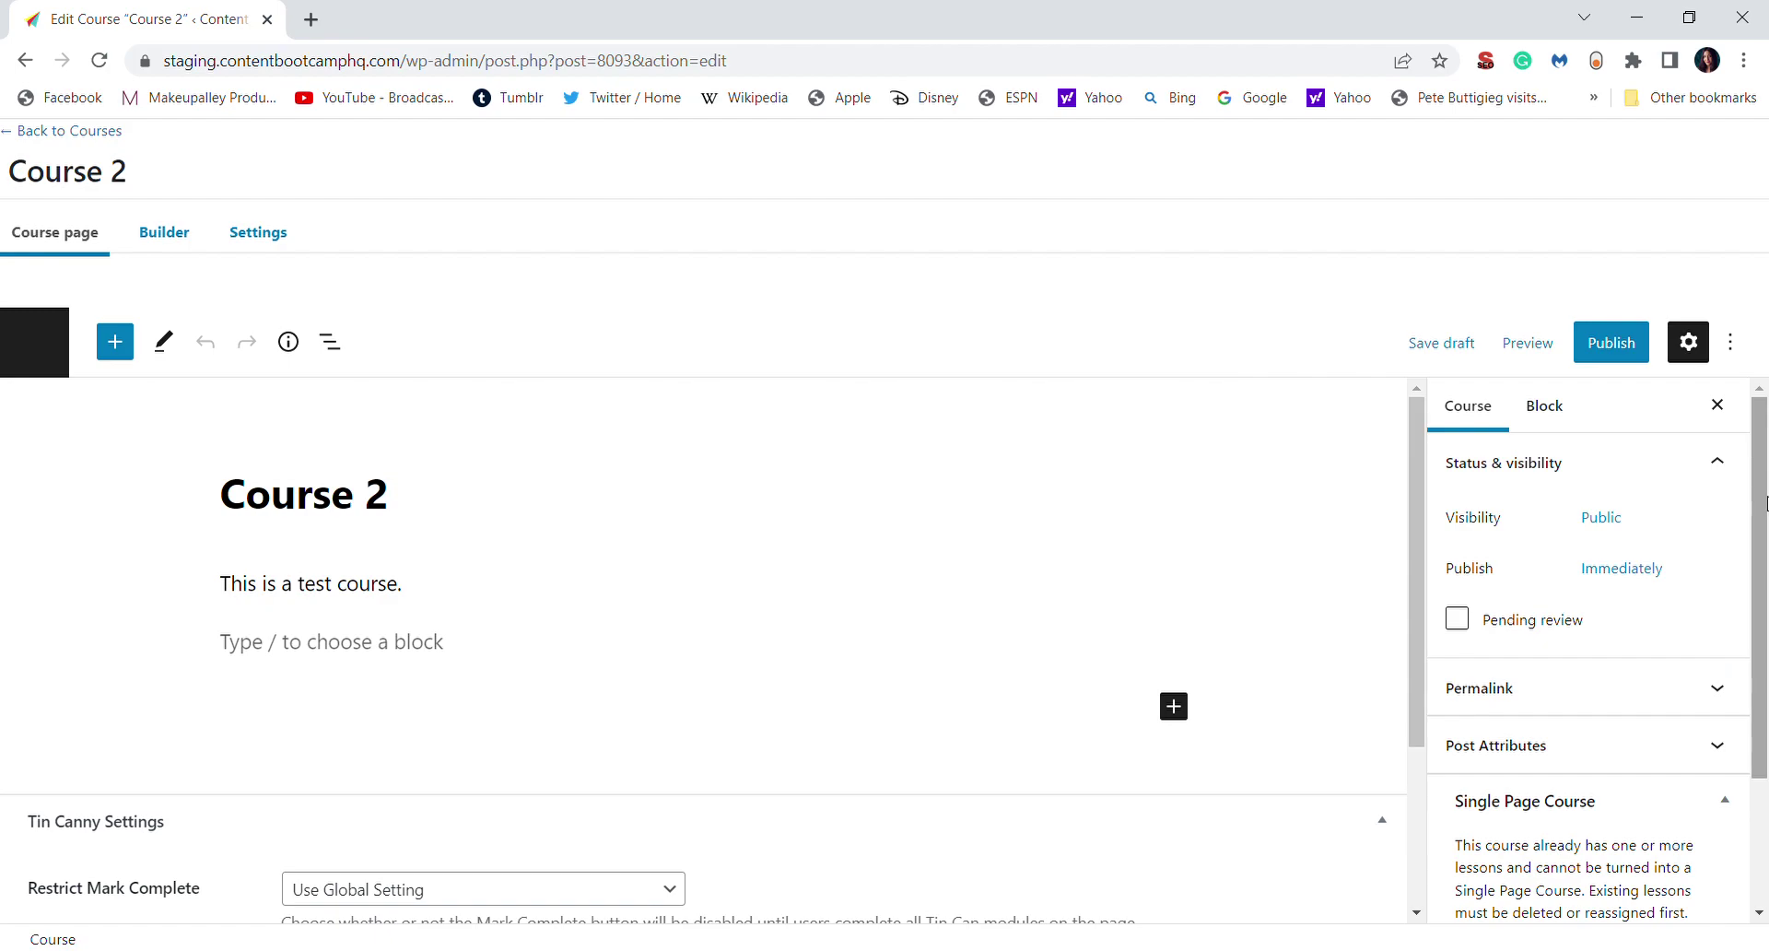
click(157, 230)
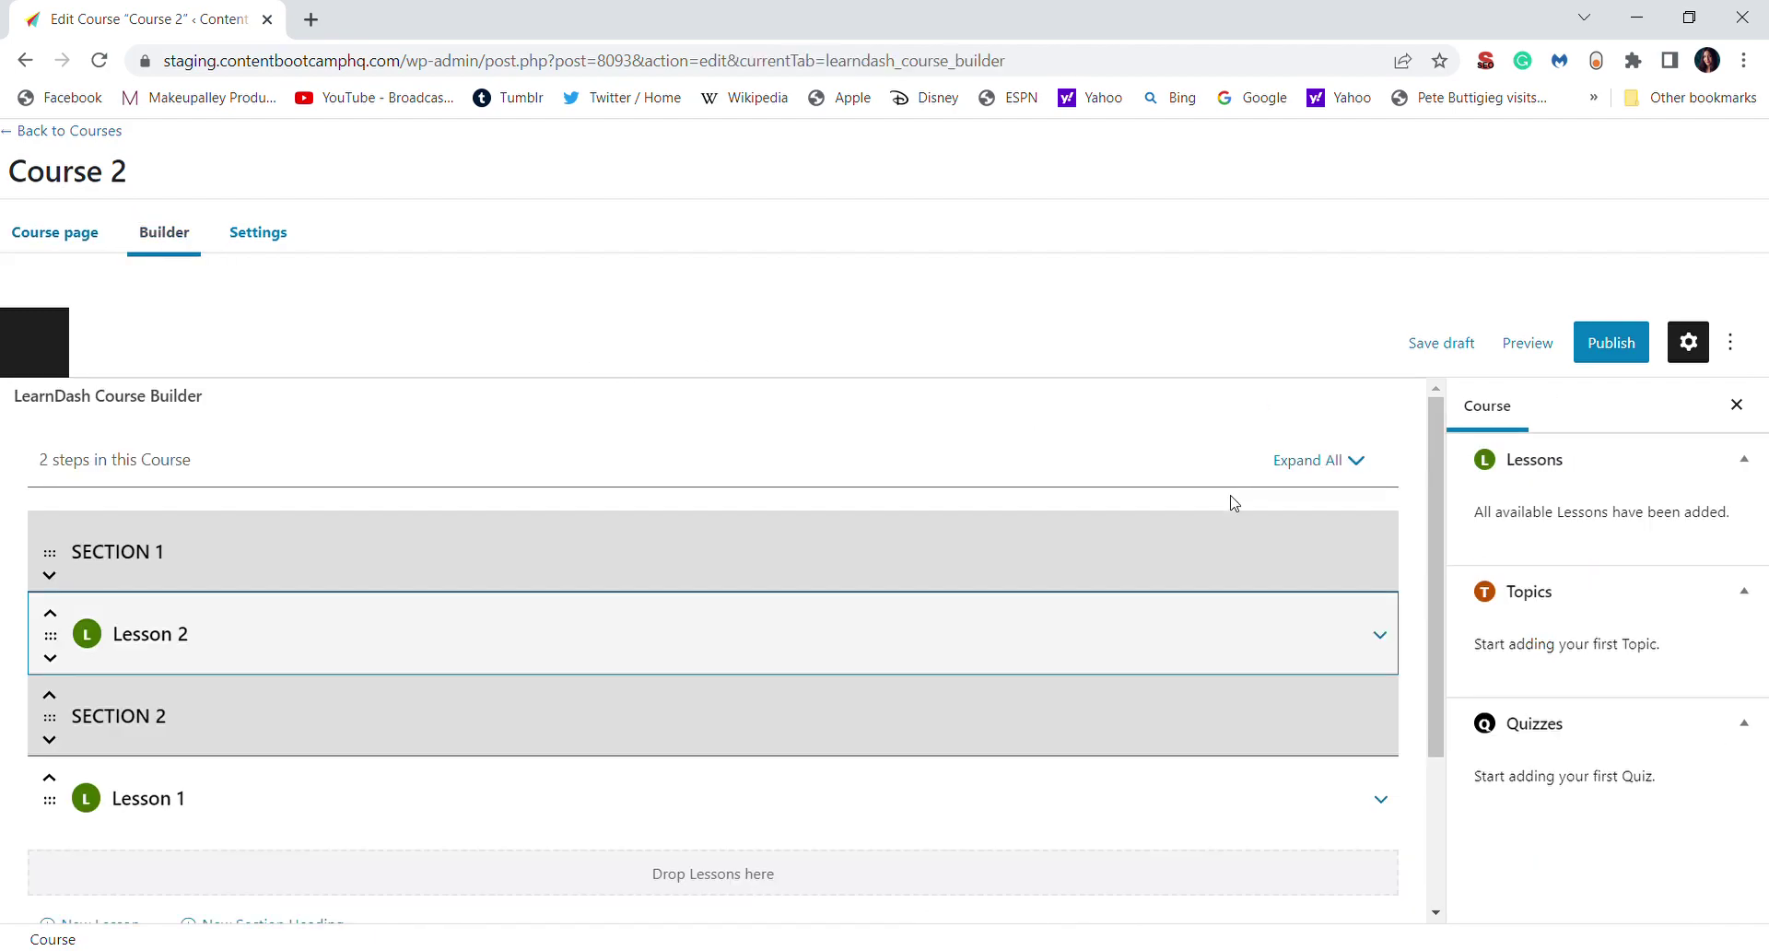
- Expand Lesson 1 in the outline and add a new quiz titled "Quiz 1" to it
triple_click(1493, 511)
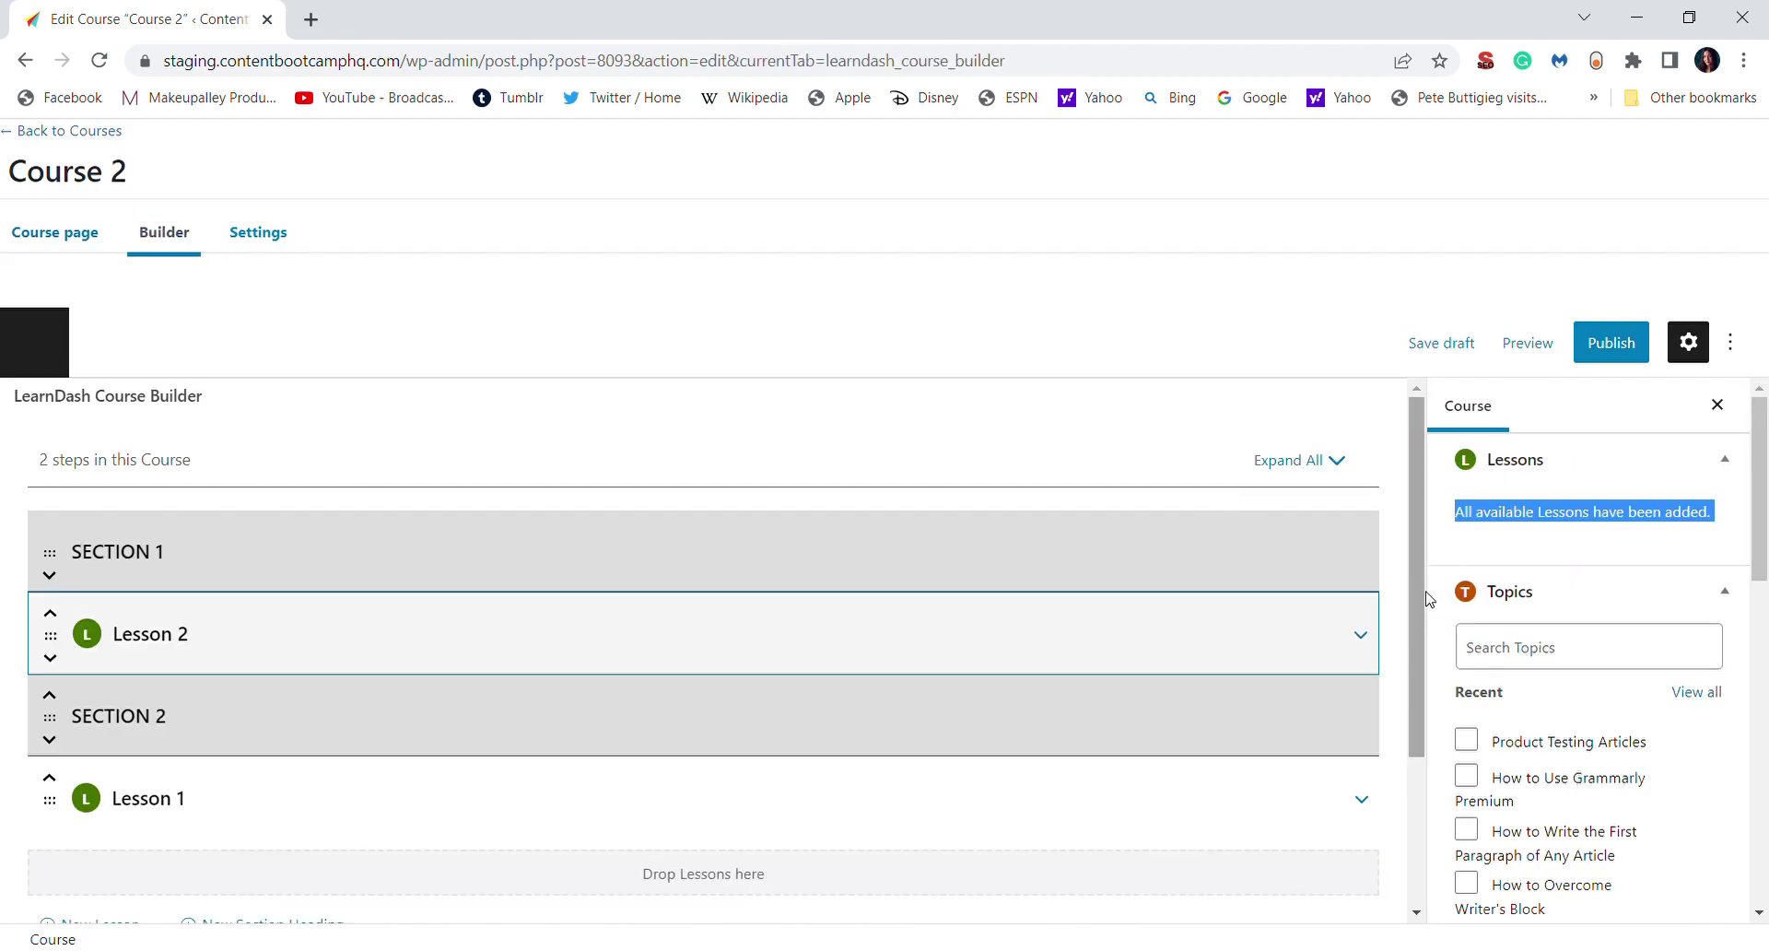
scroll(1429, 660, down, 1)
scroll(1428, 659, down, 2)
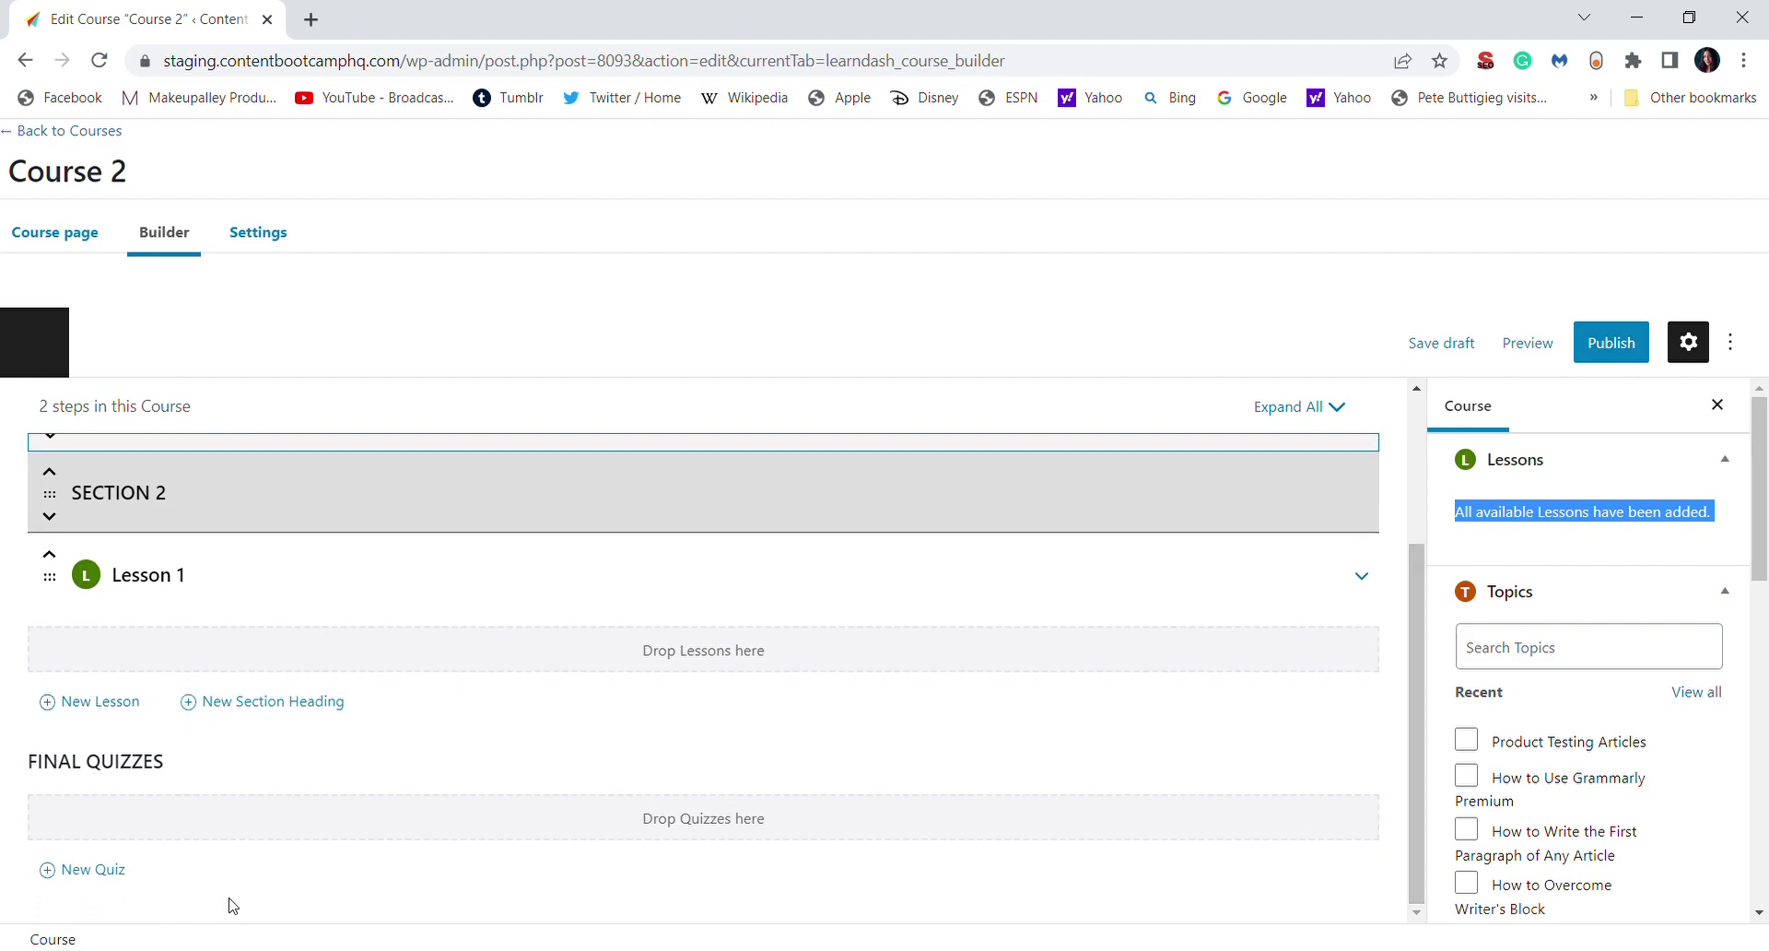
mouse_move(1486, 615)
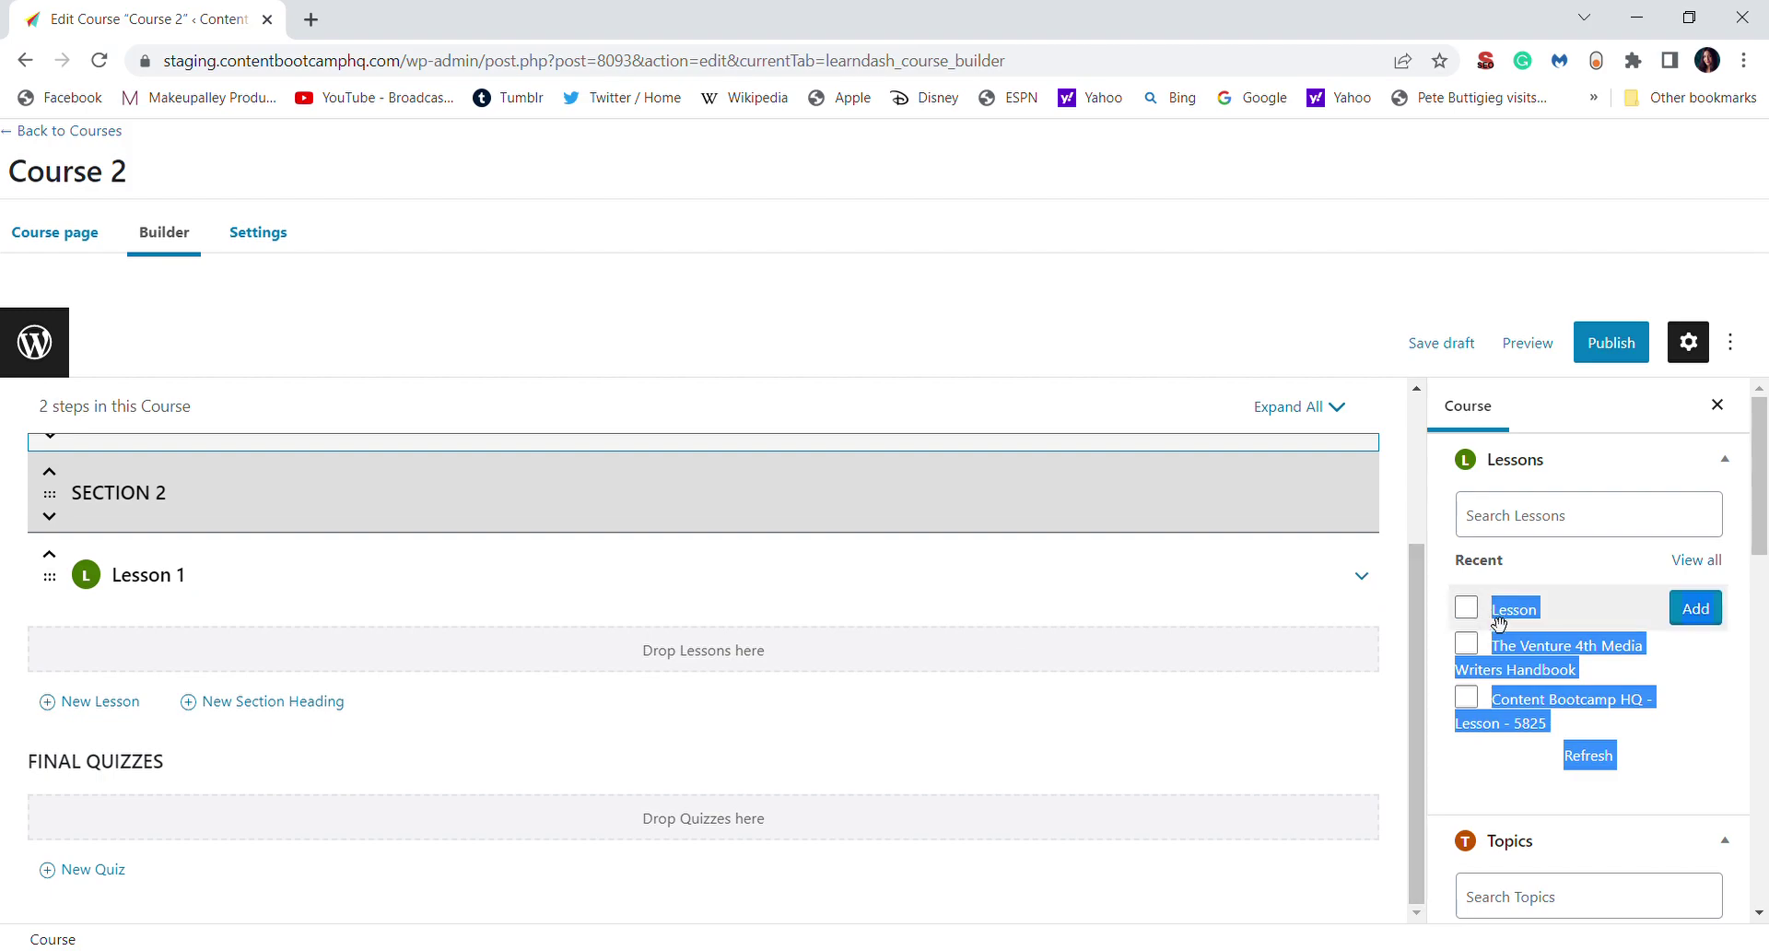
click(1361, 577)
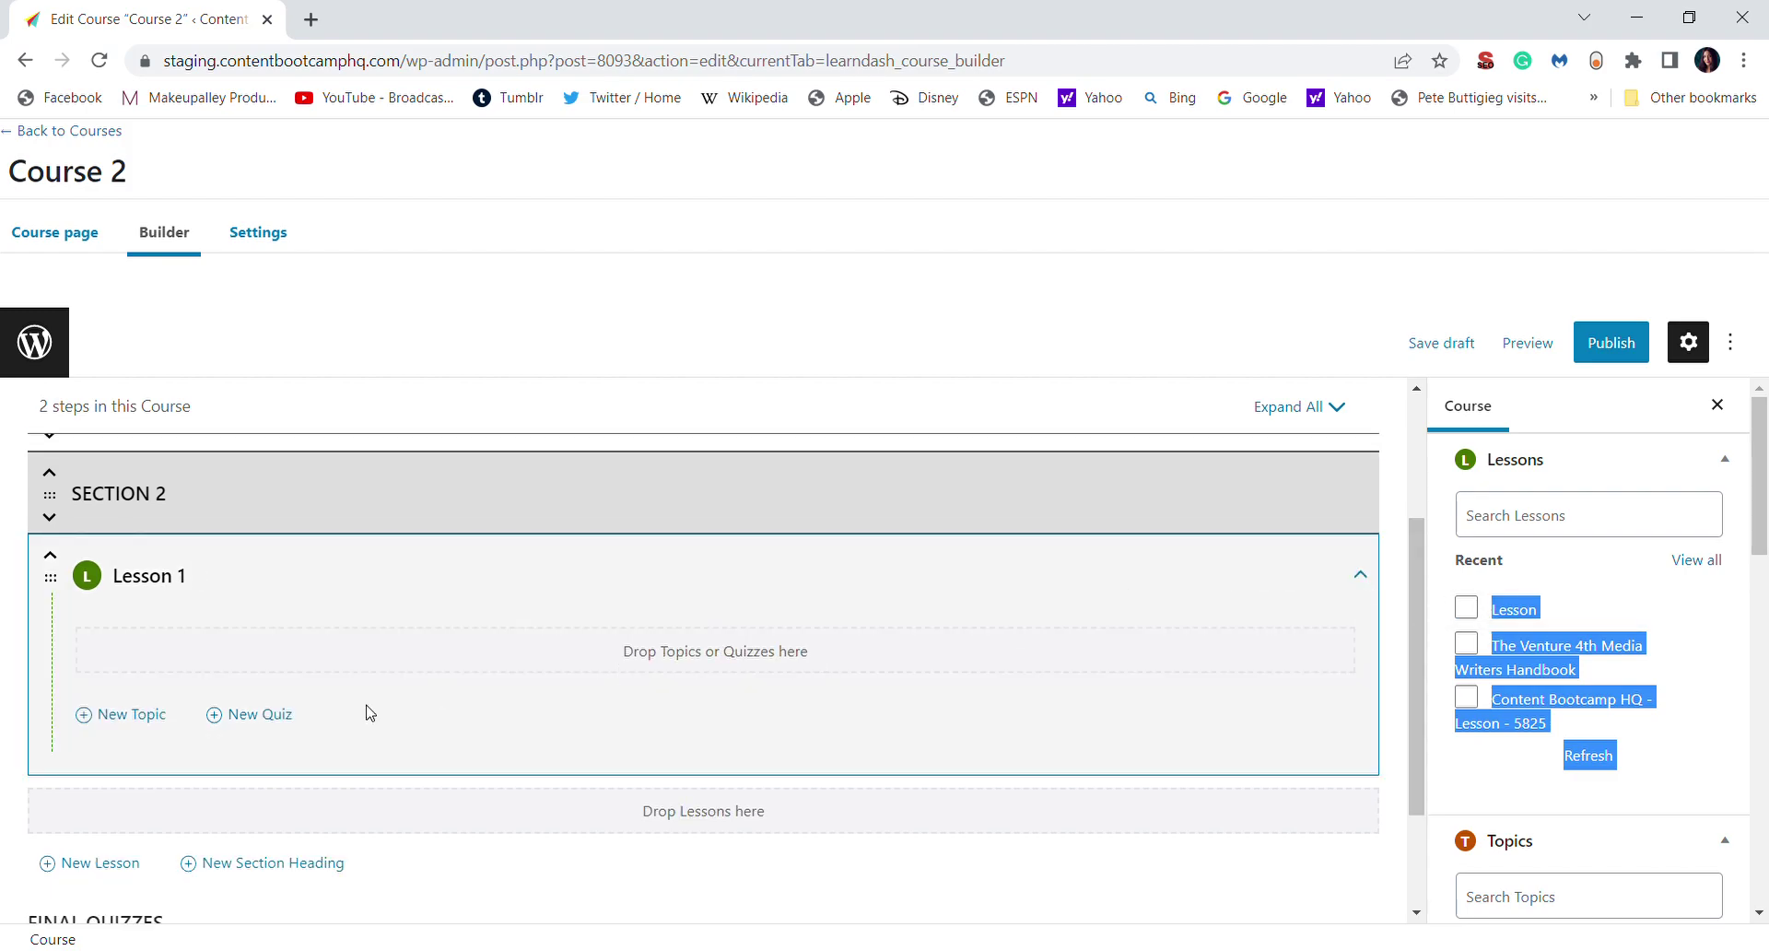
click(293, 716)
click(274, 767)
text(Qyu)
text(uiz 1)
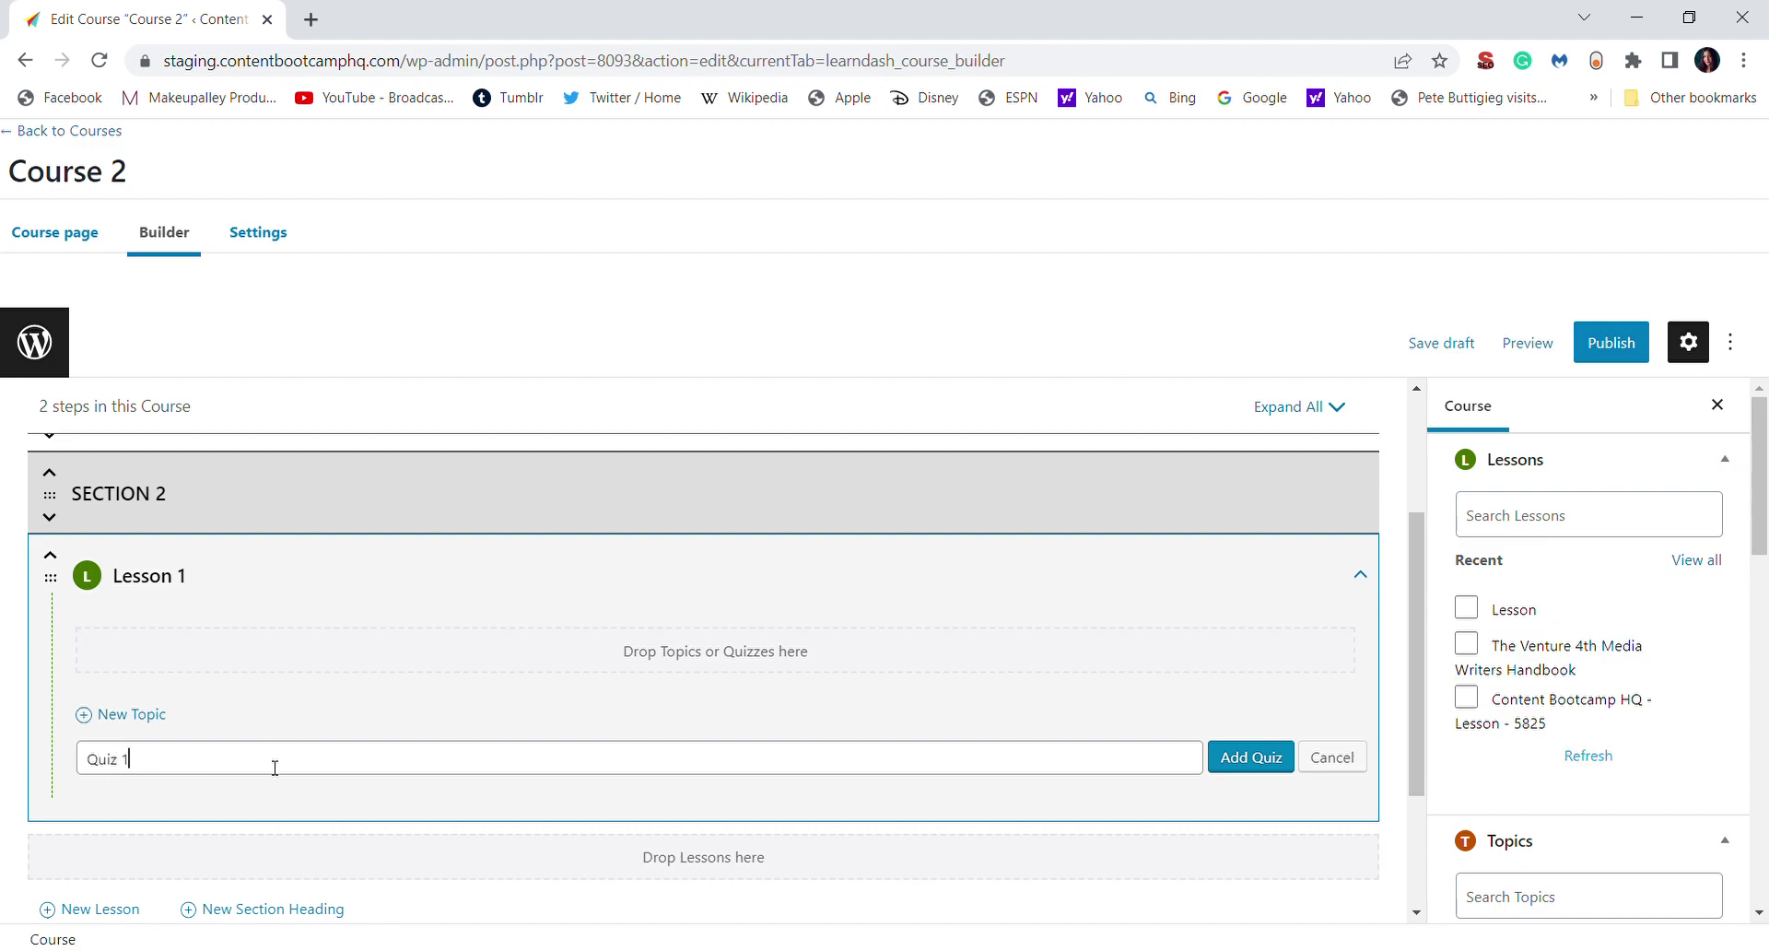
click(1252, 759)
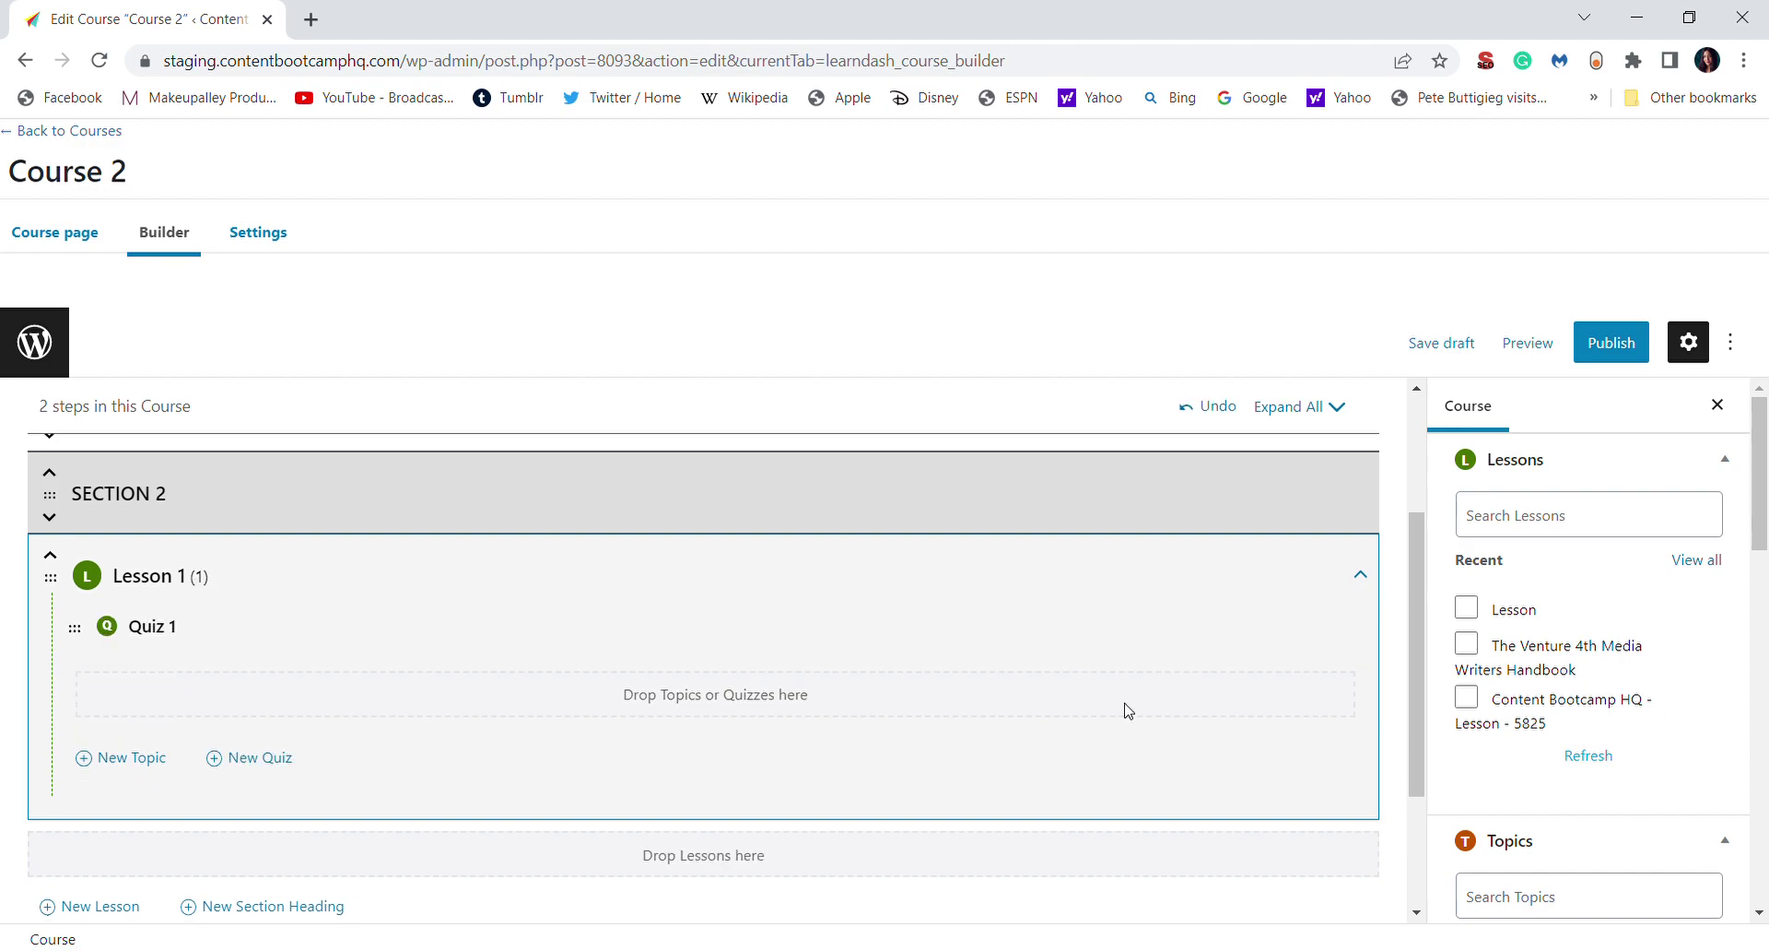
- Open Quiz 1 for editing, enter the content "This is a quiz." and update the quiz
click(1277, 629)
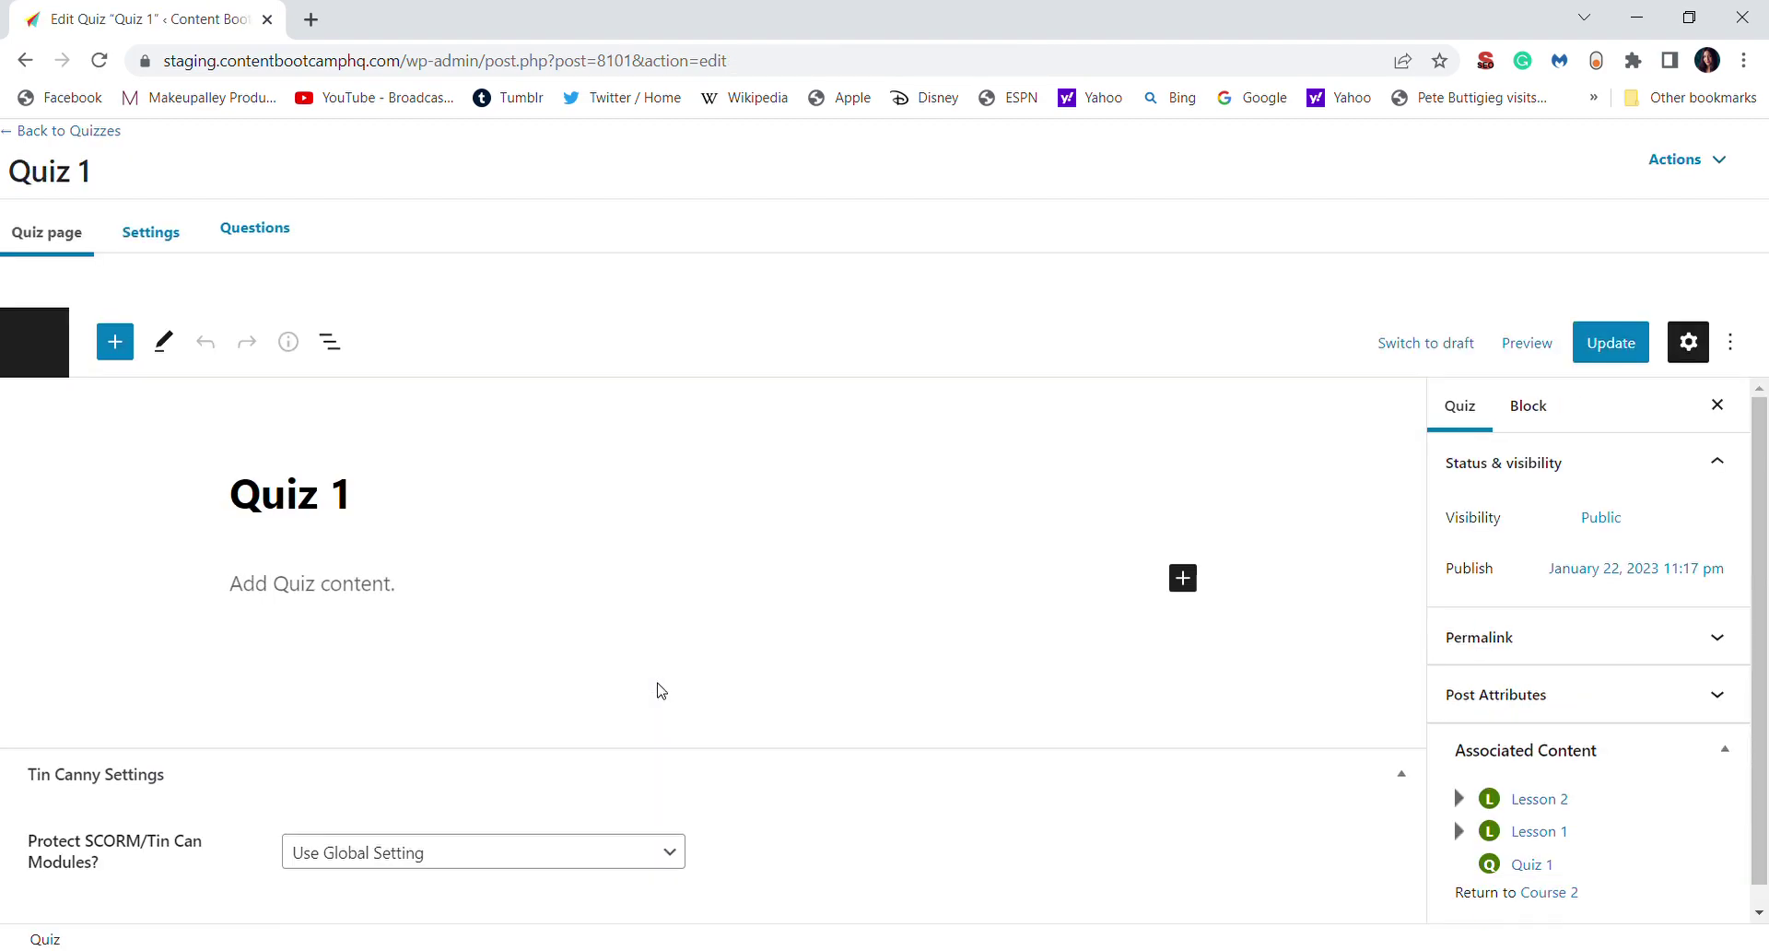
click(324, 584)
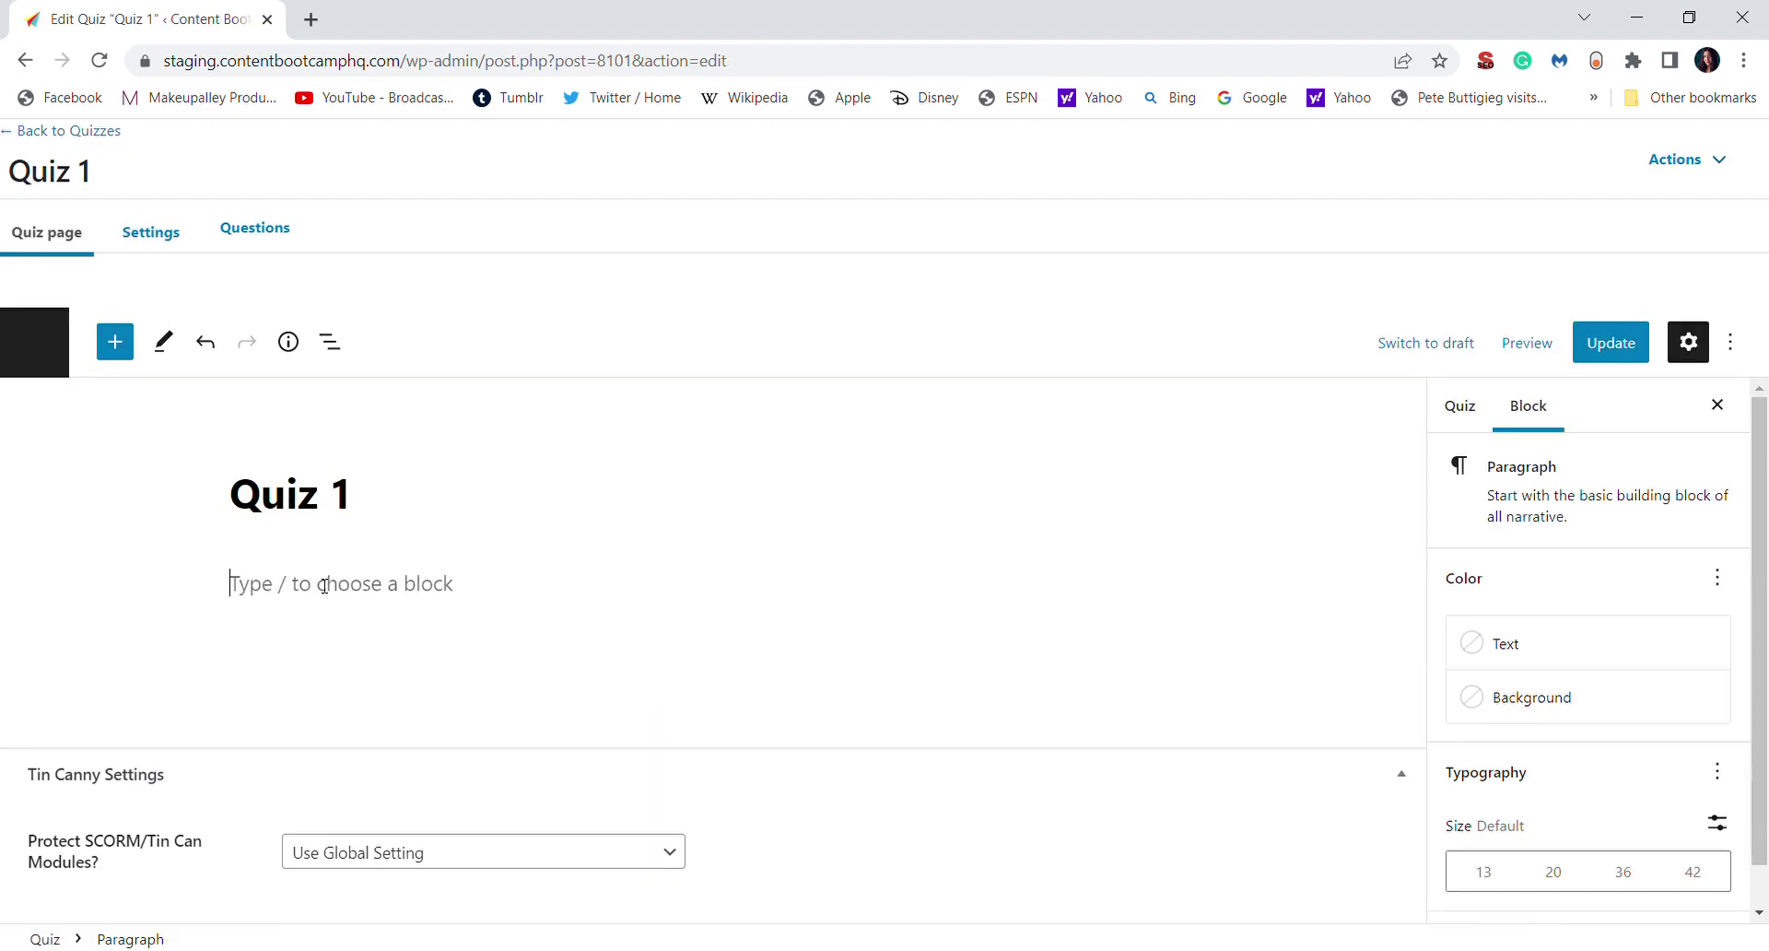
text(This is a quiz.)
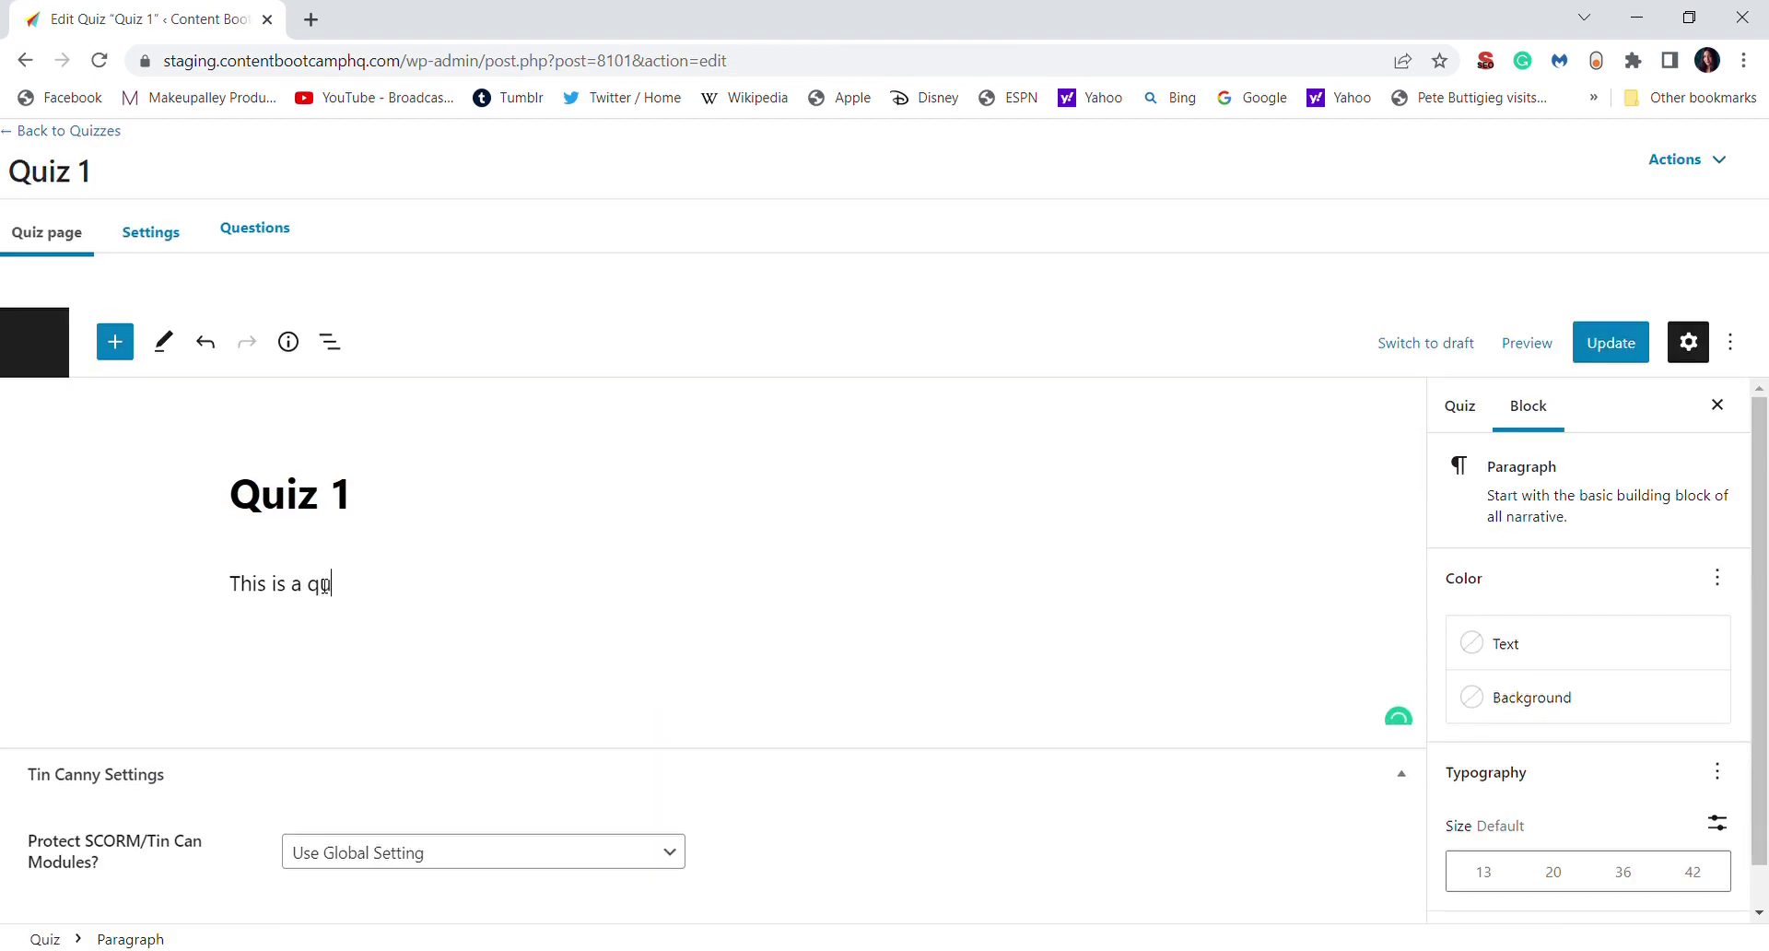
click(1608, 355)
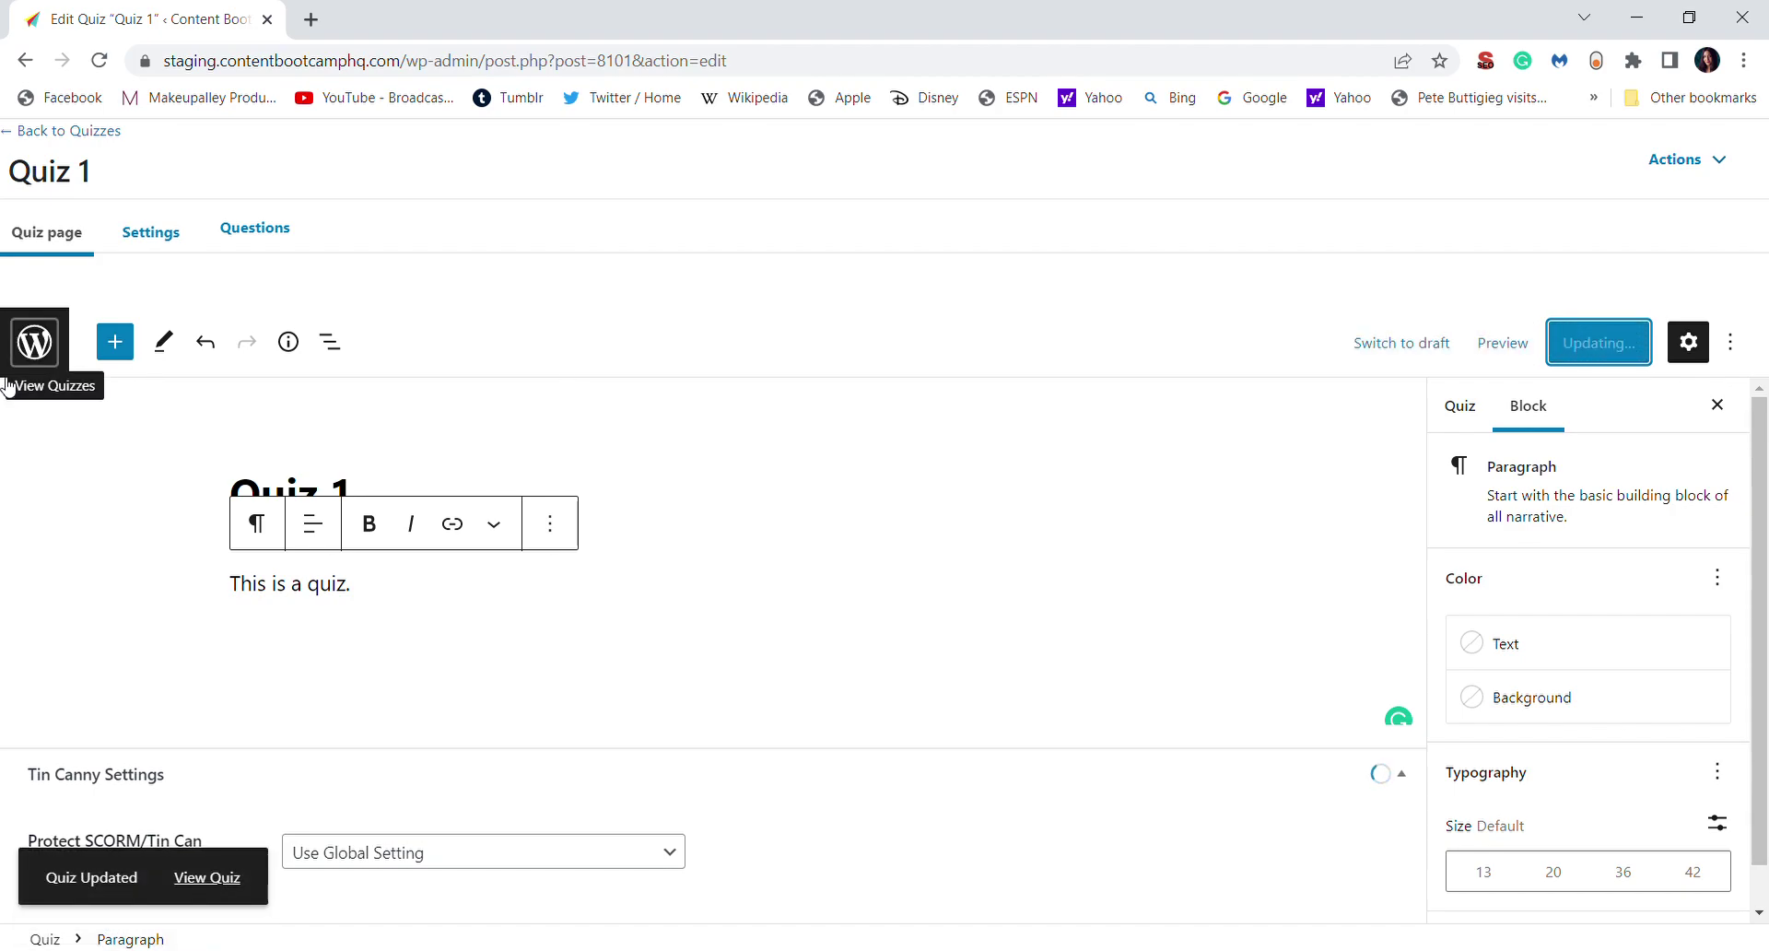
- Return to the Course 2 builder and reorder the outline so Lesson 1 sits under Section 1 and Lesson 2 under Section 2
click(13, 61)
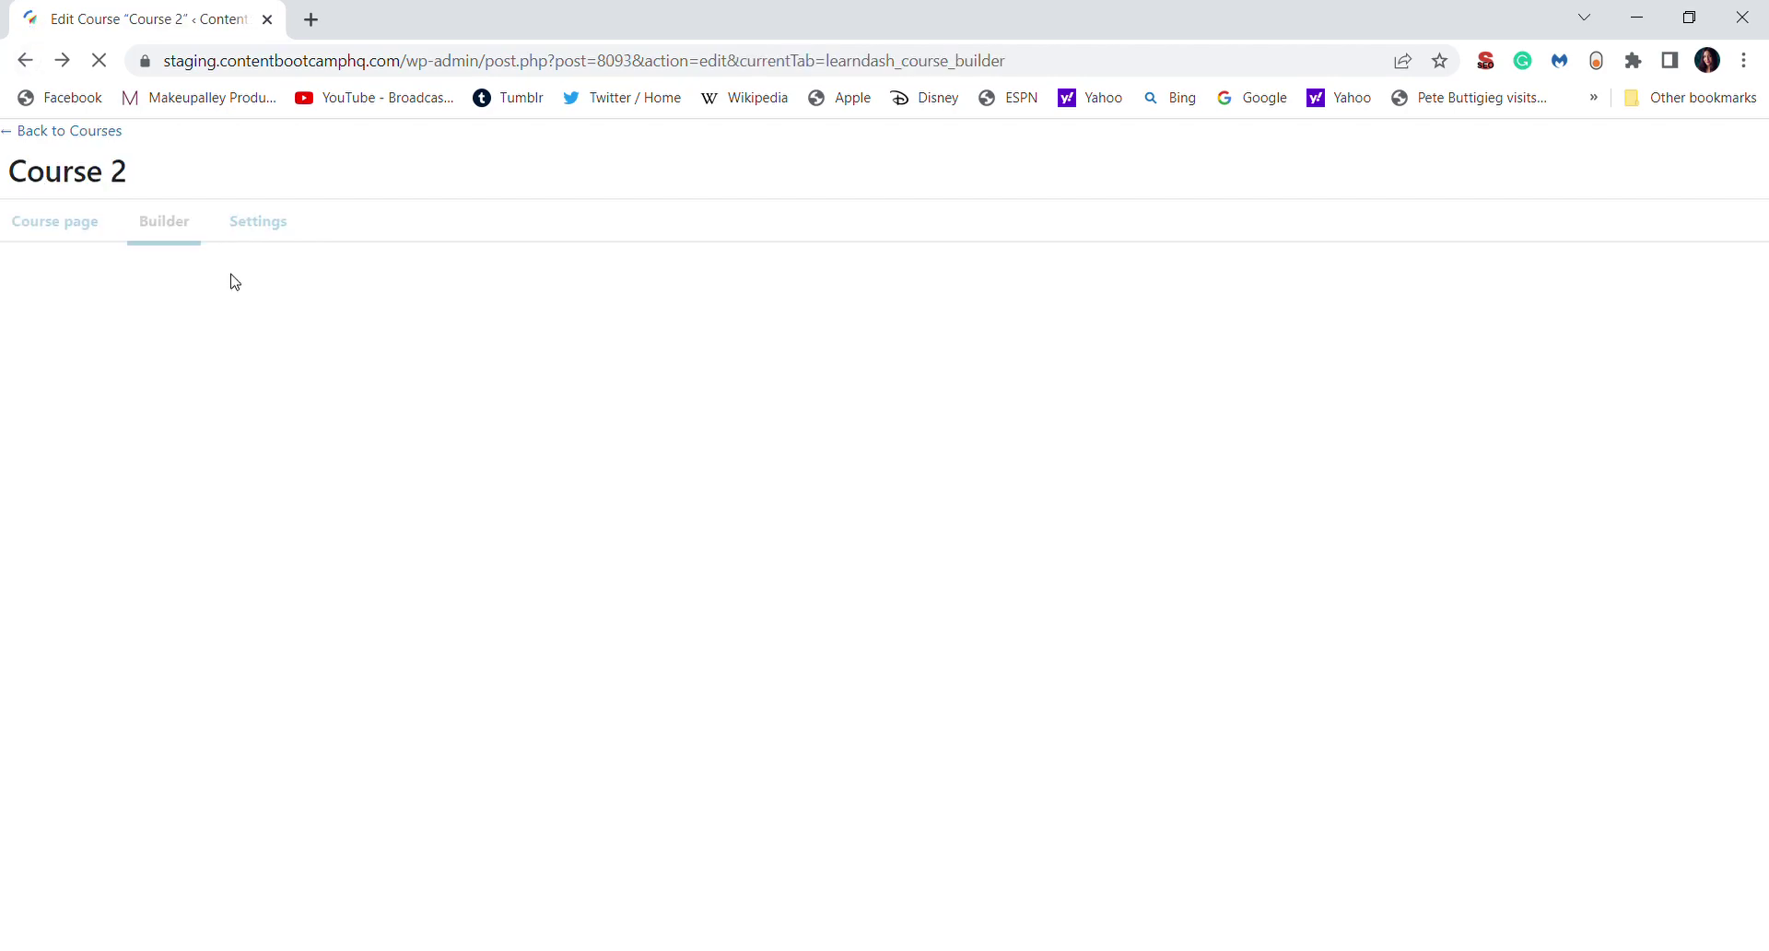
drag(1438, 603, 1465, 812)
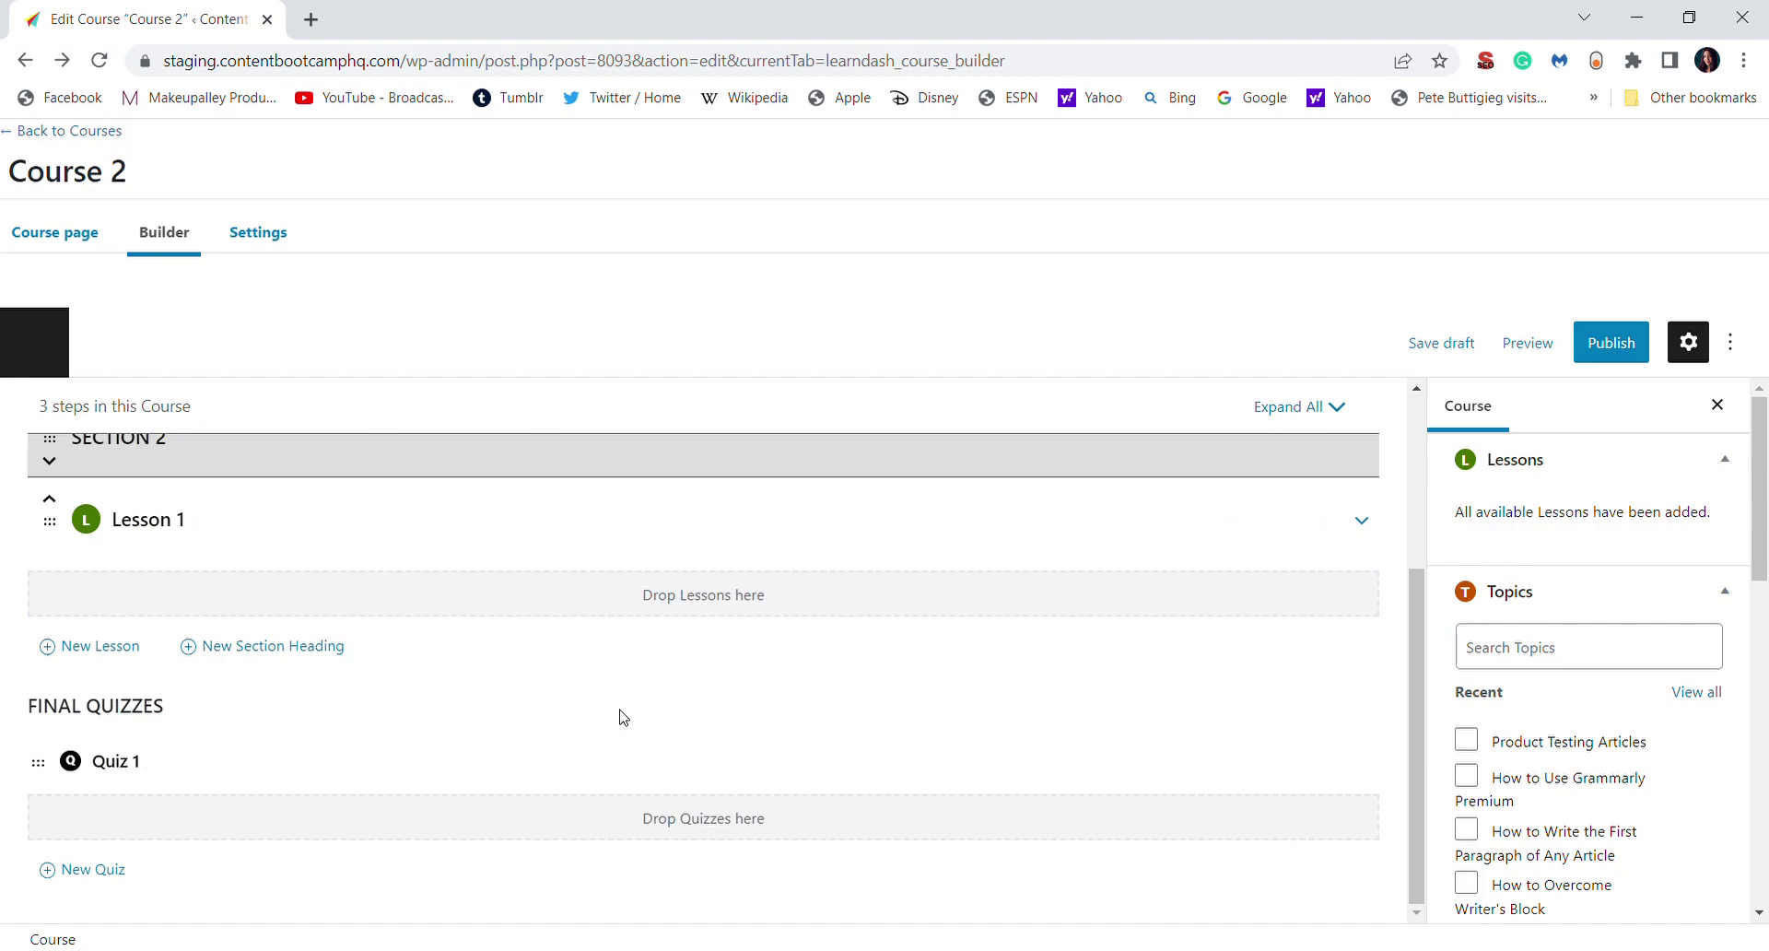
drag(1419, 804, 1431, 669)
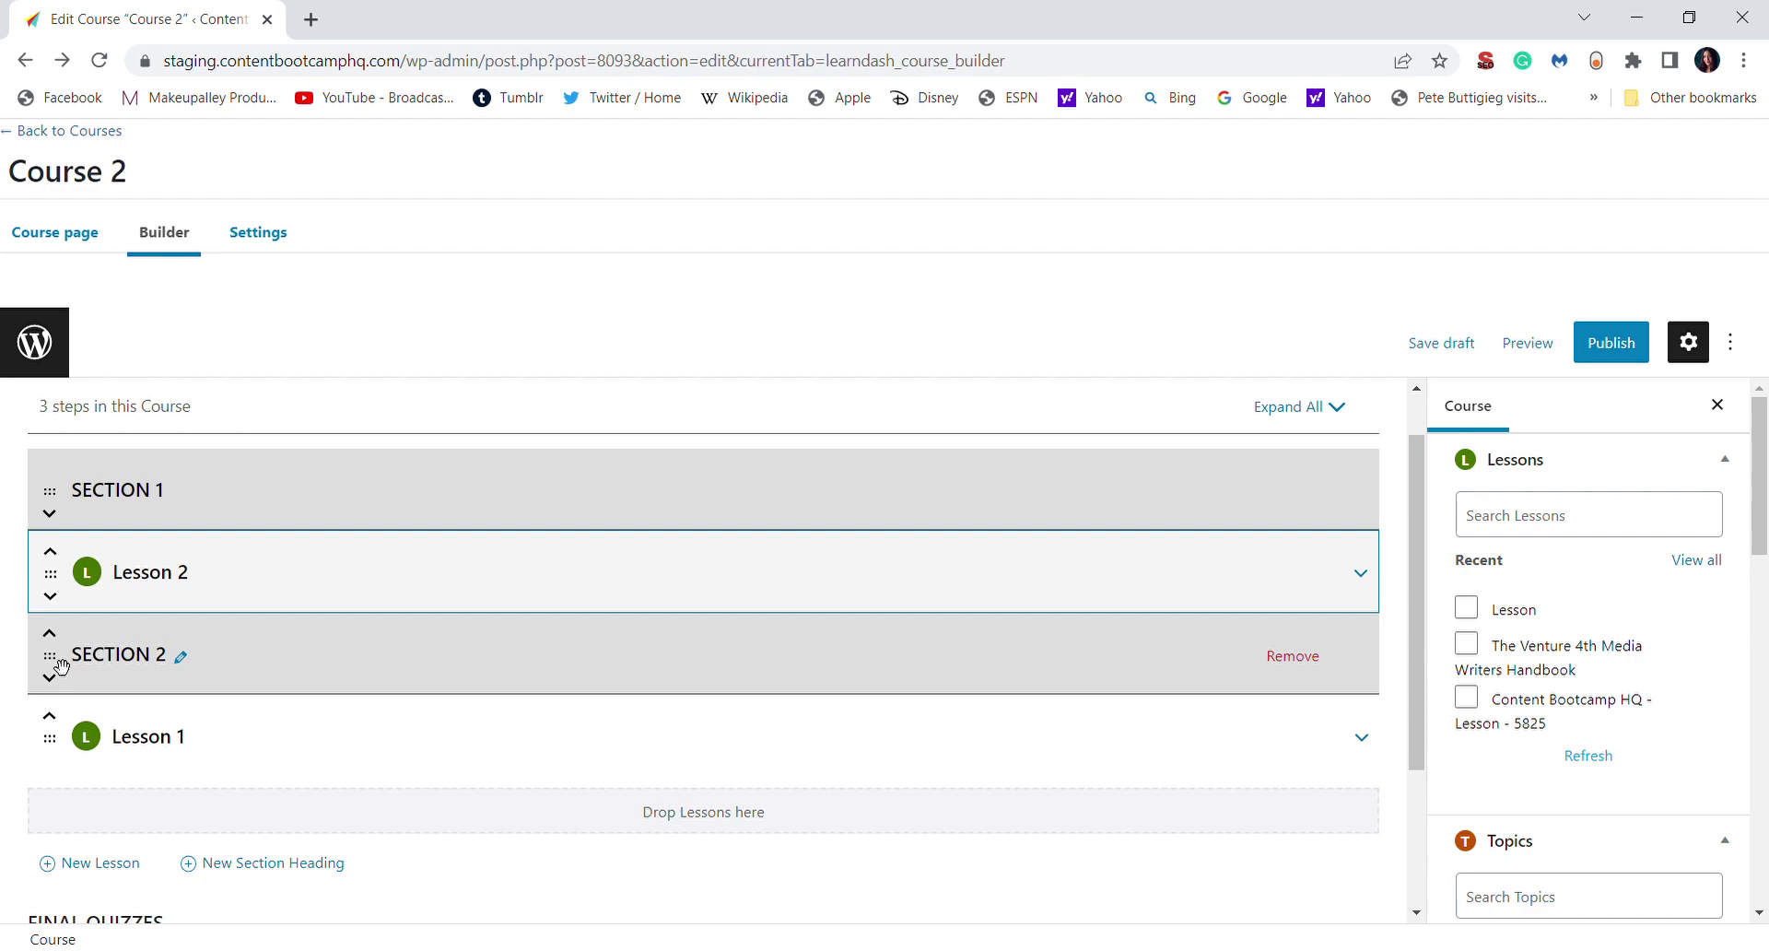
drag(58, 668, 41, 634)
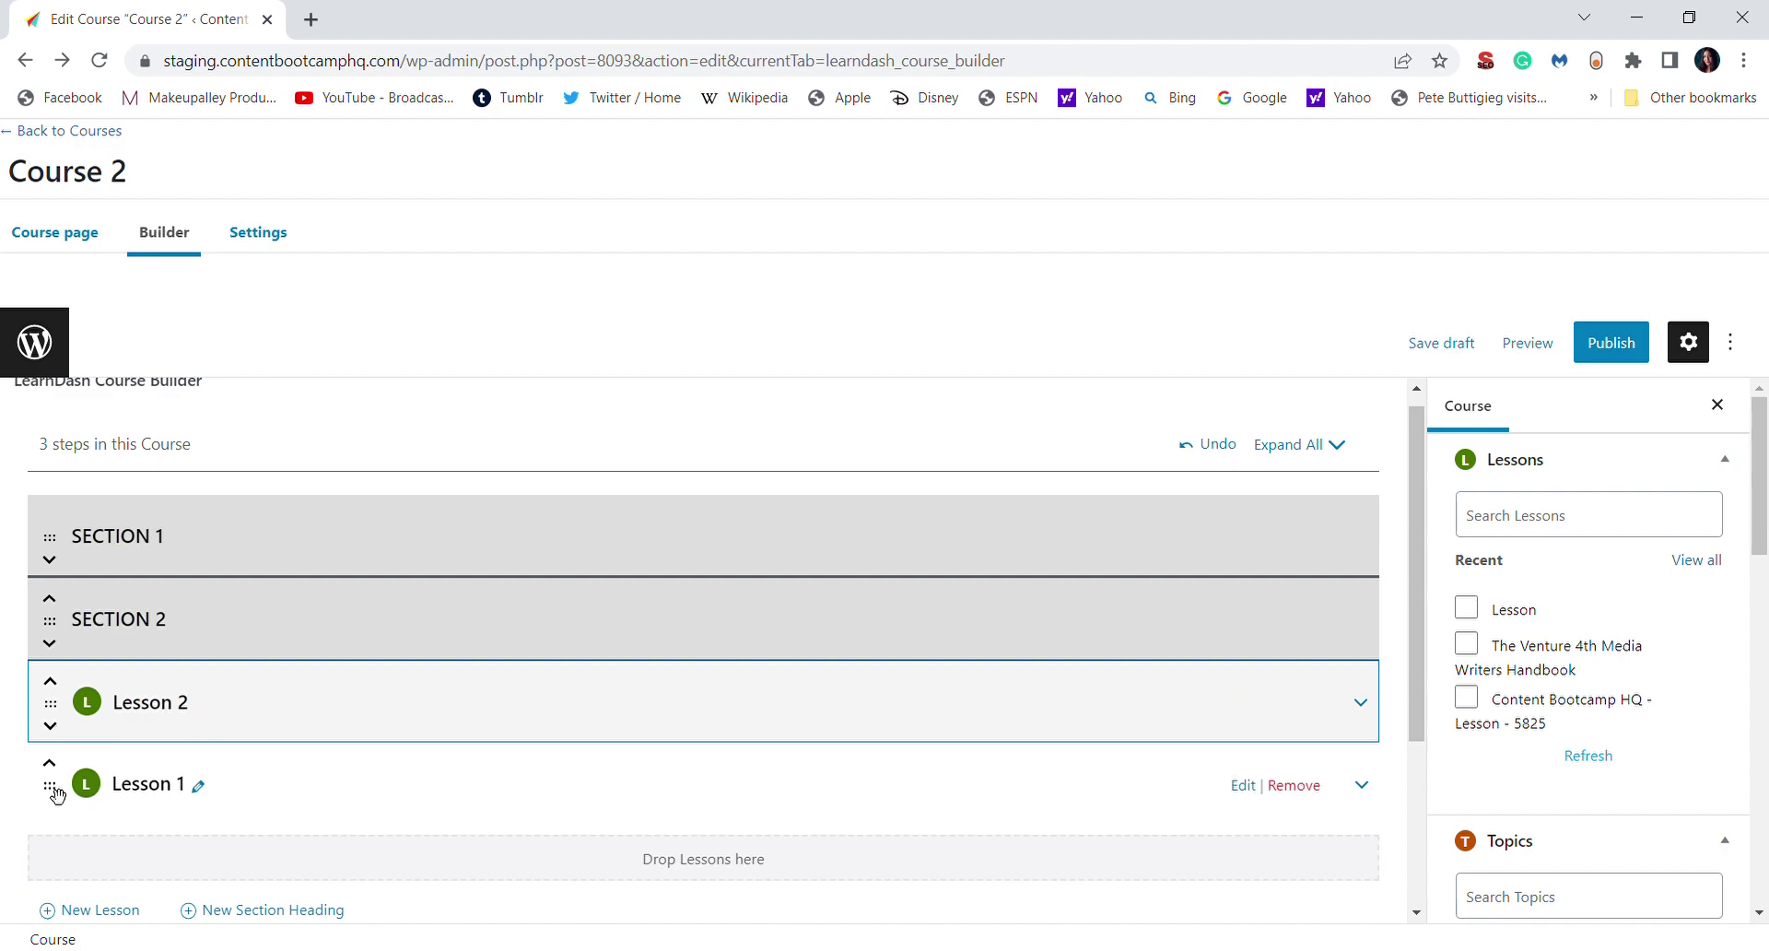
drag(58, 797, 55, 626)
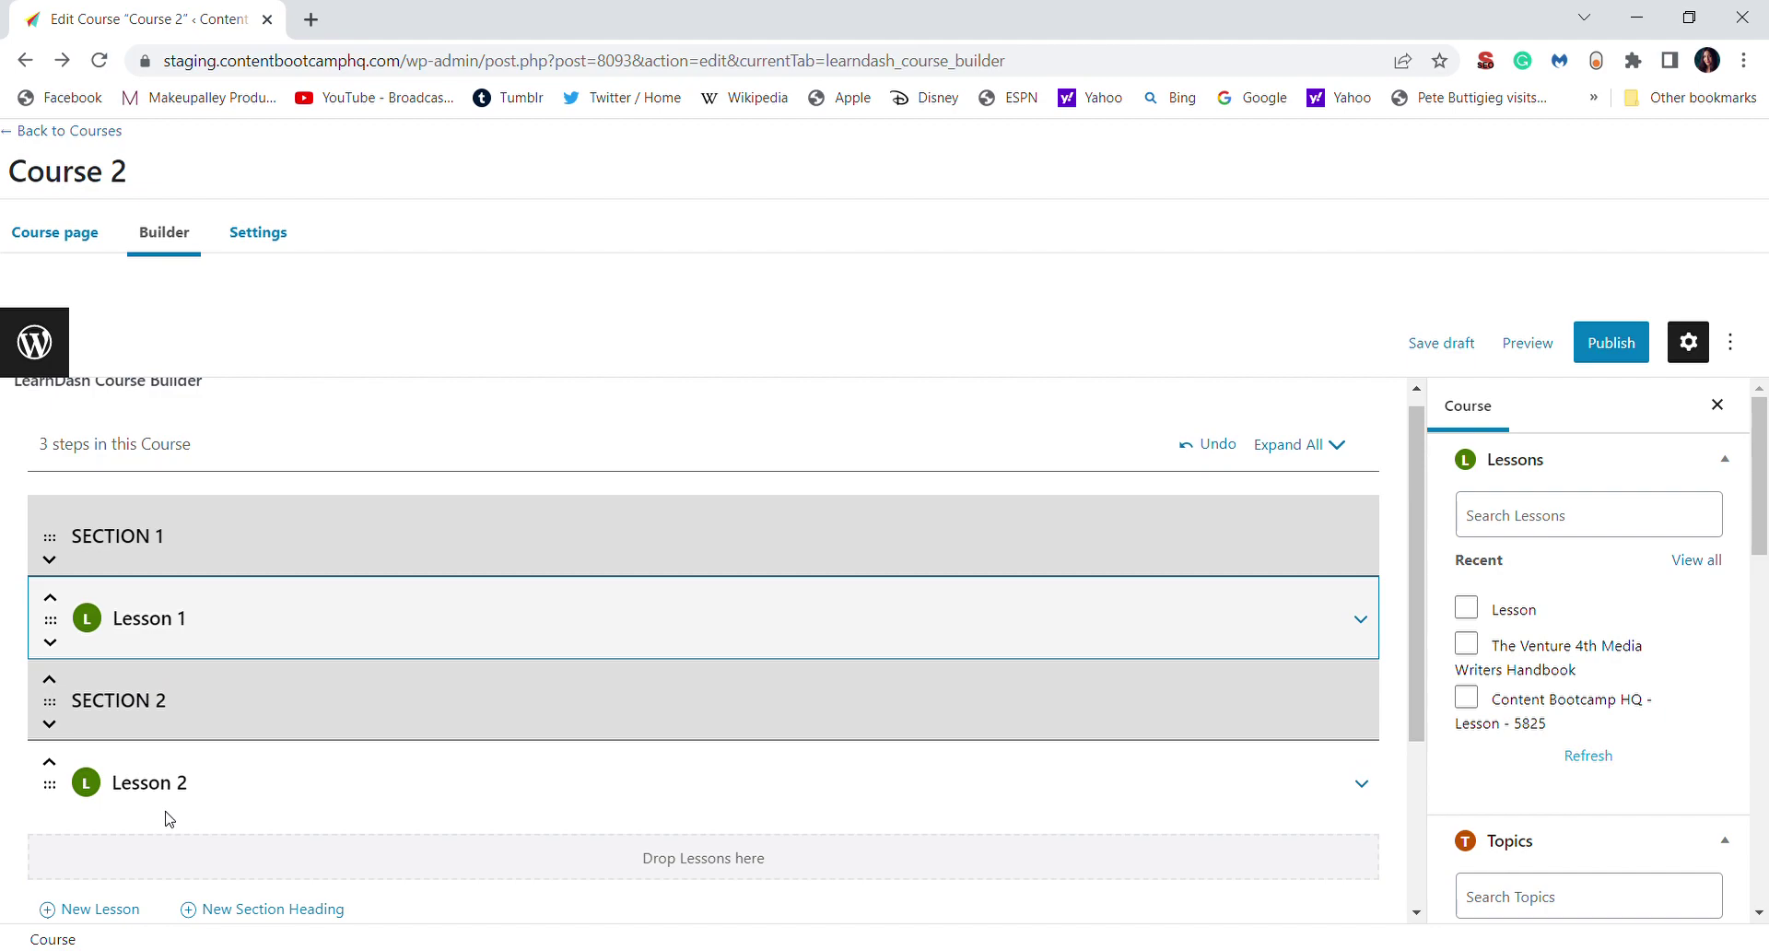
drag(1421, 637, 1458, 597)
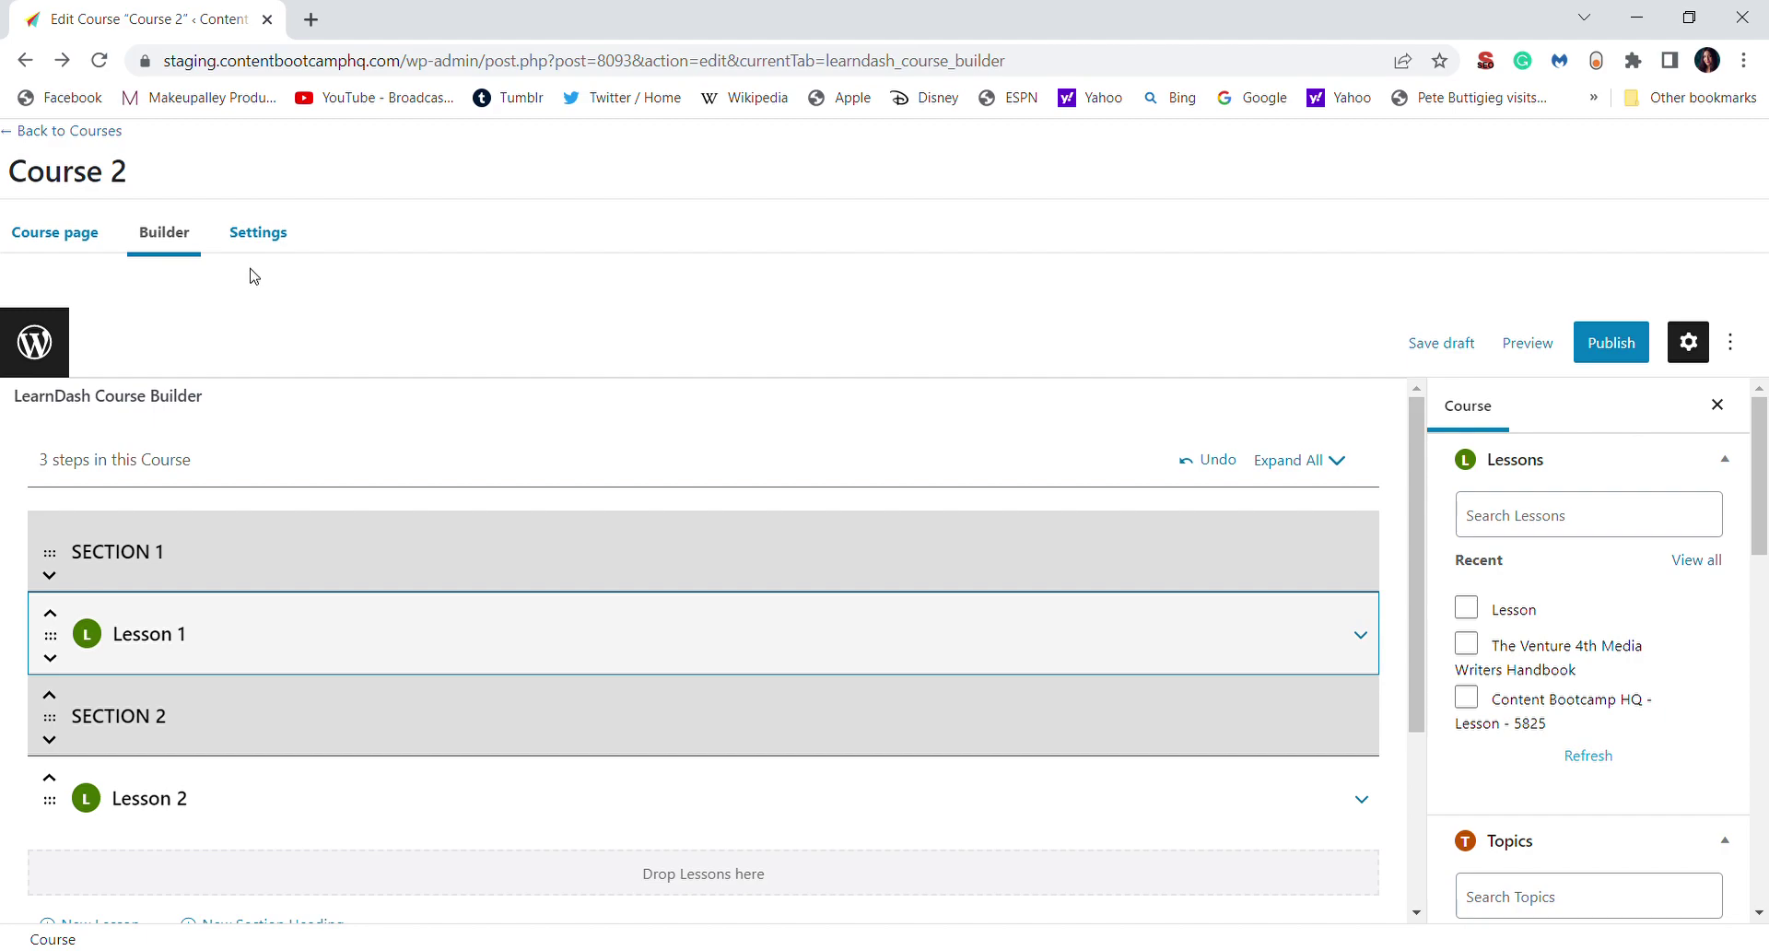
- Set the access mode of Course 2 to Free in its course settings and save the draft
click(278, 227)
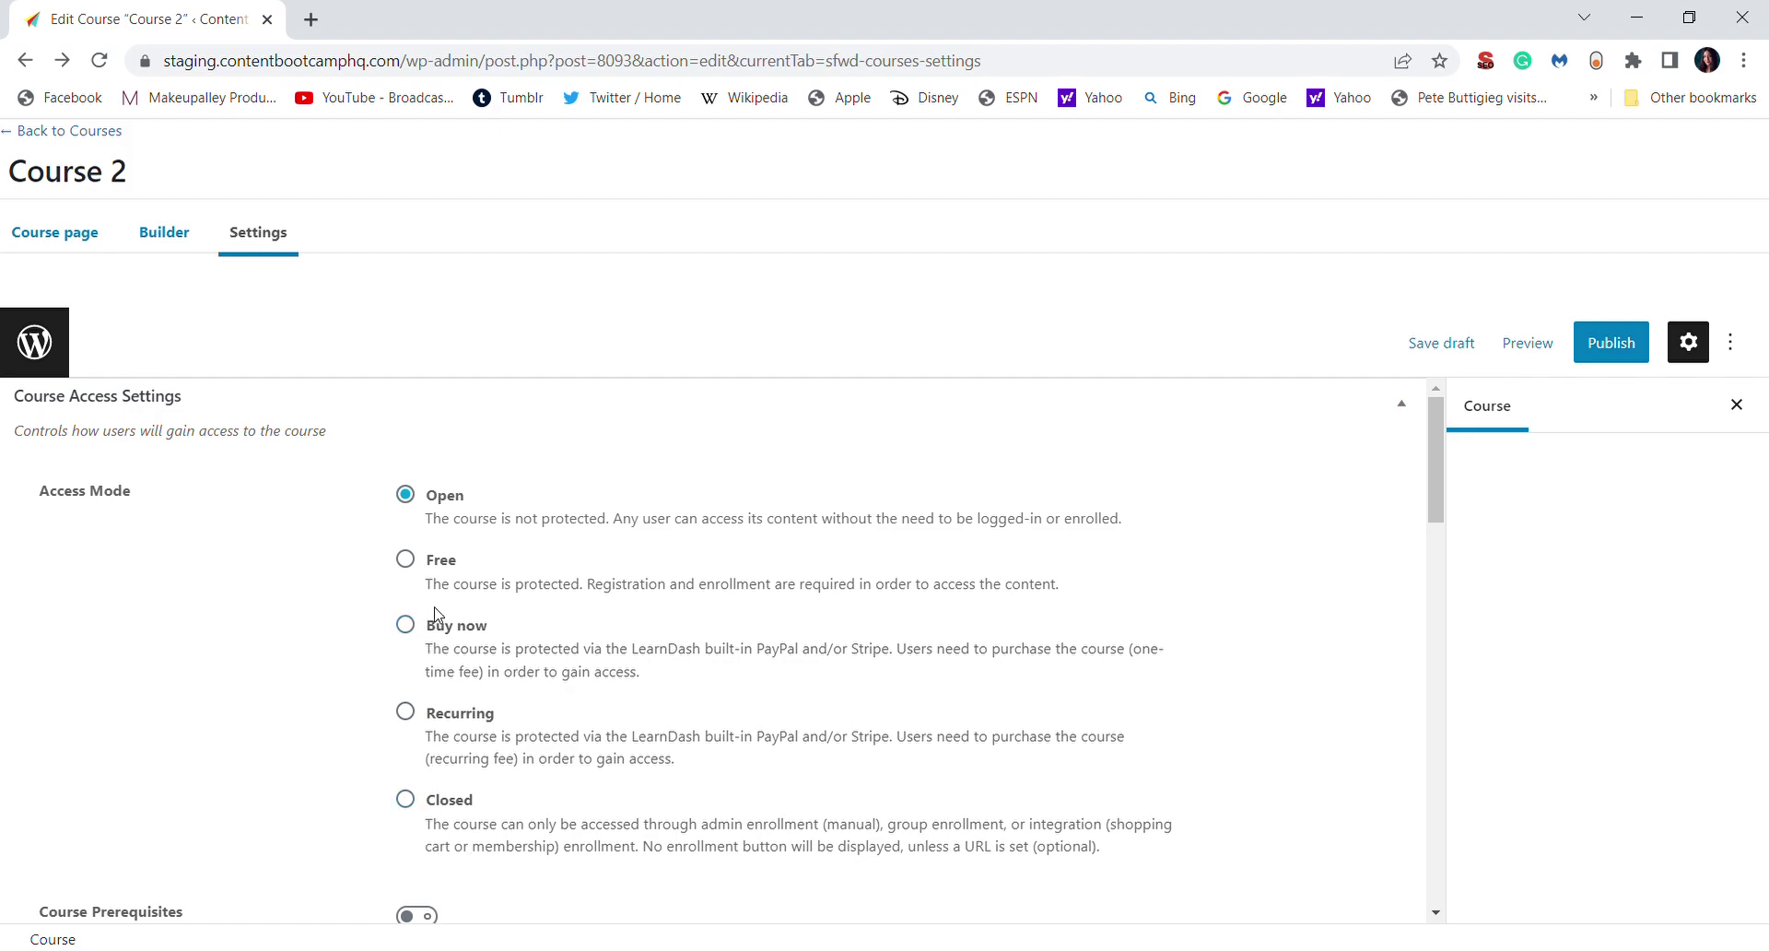
click(422, 573)
drag(1443, 474, 1401, 525)
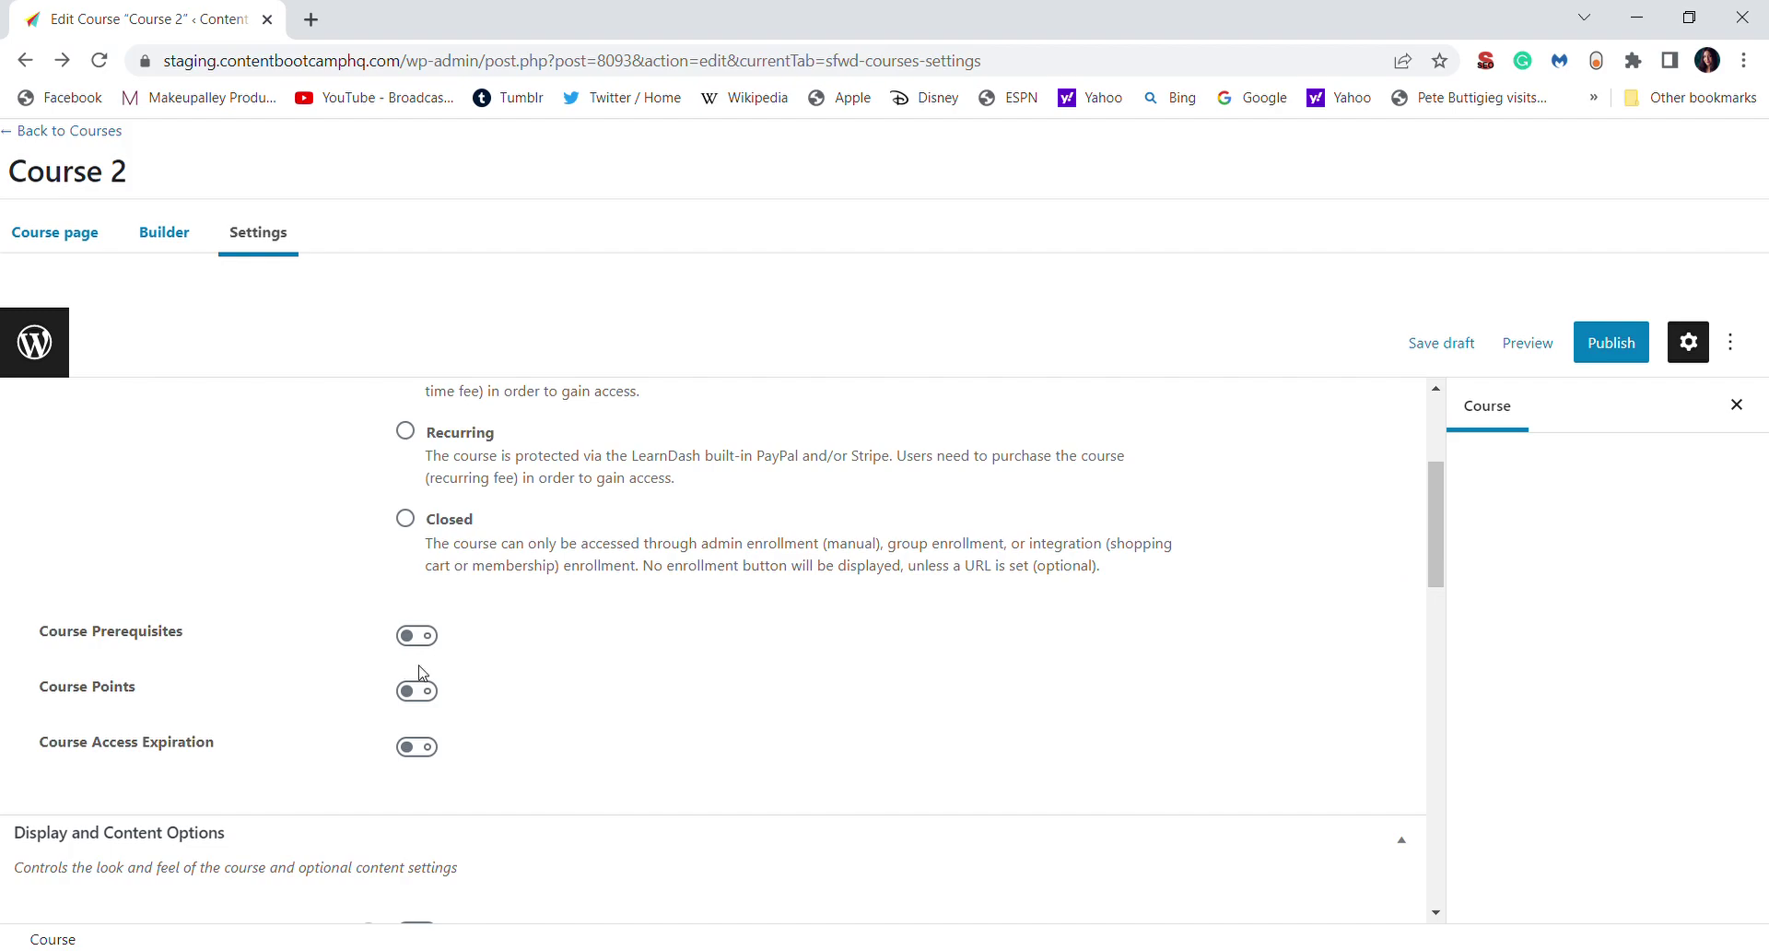
drag(1435, 536, 1290, 425)
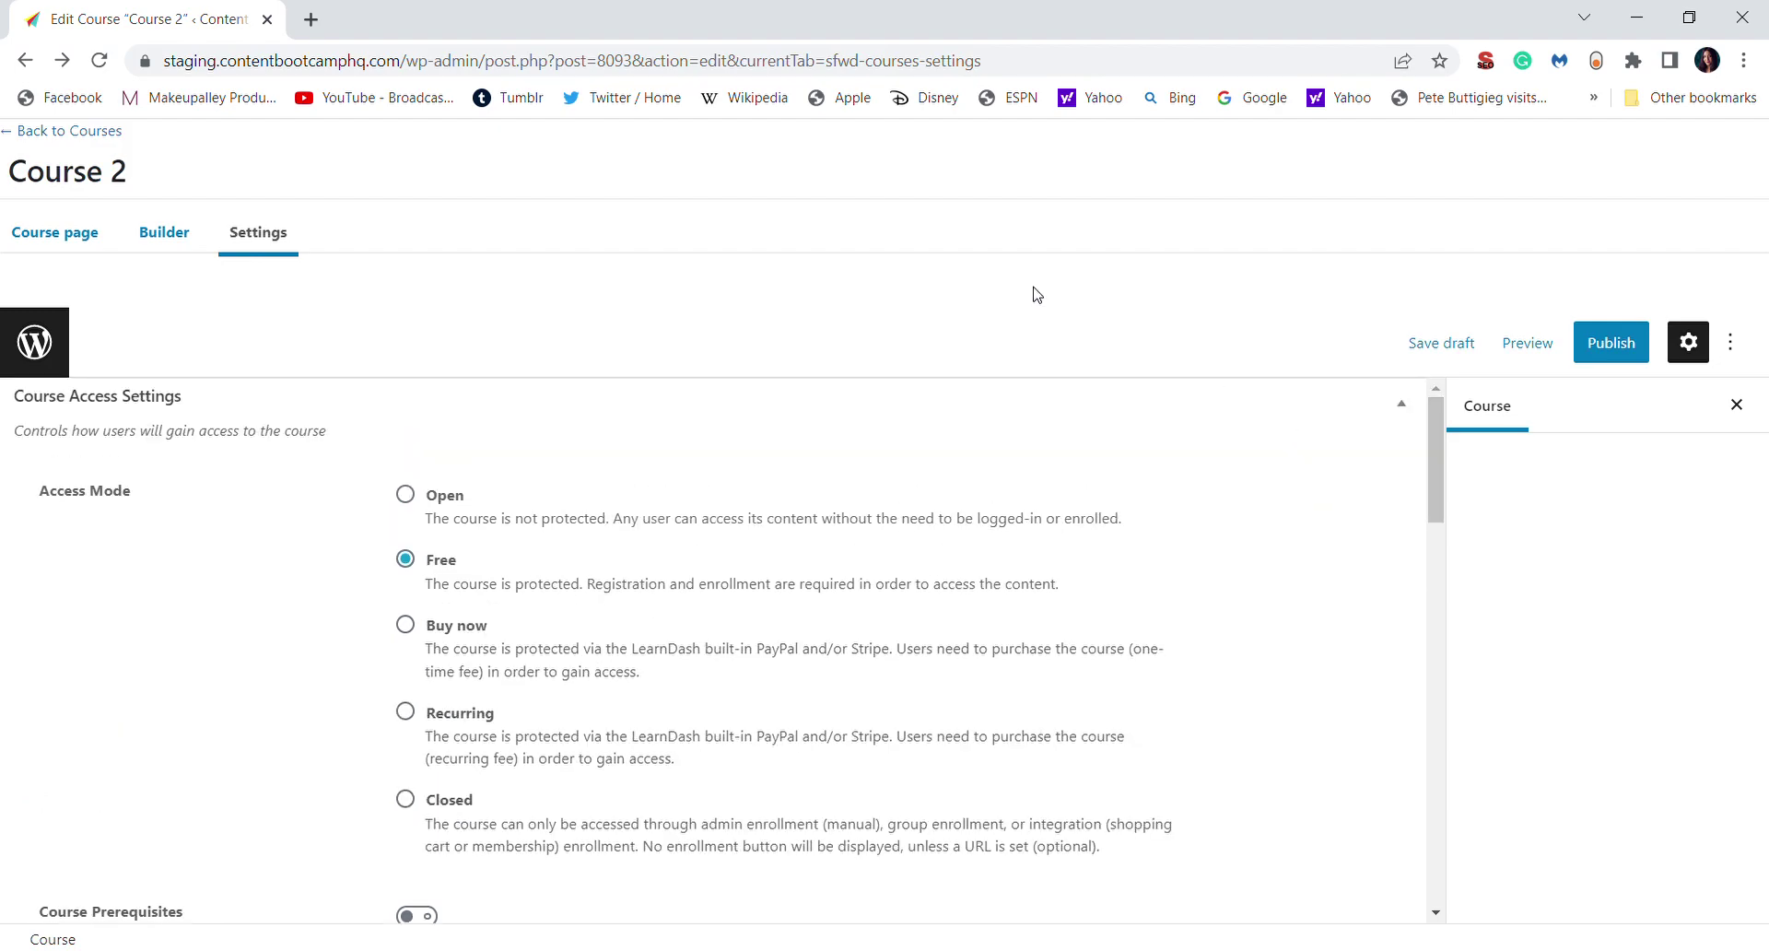
click(1462, 355)
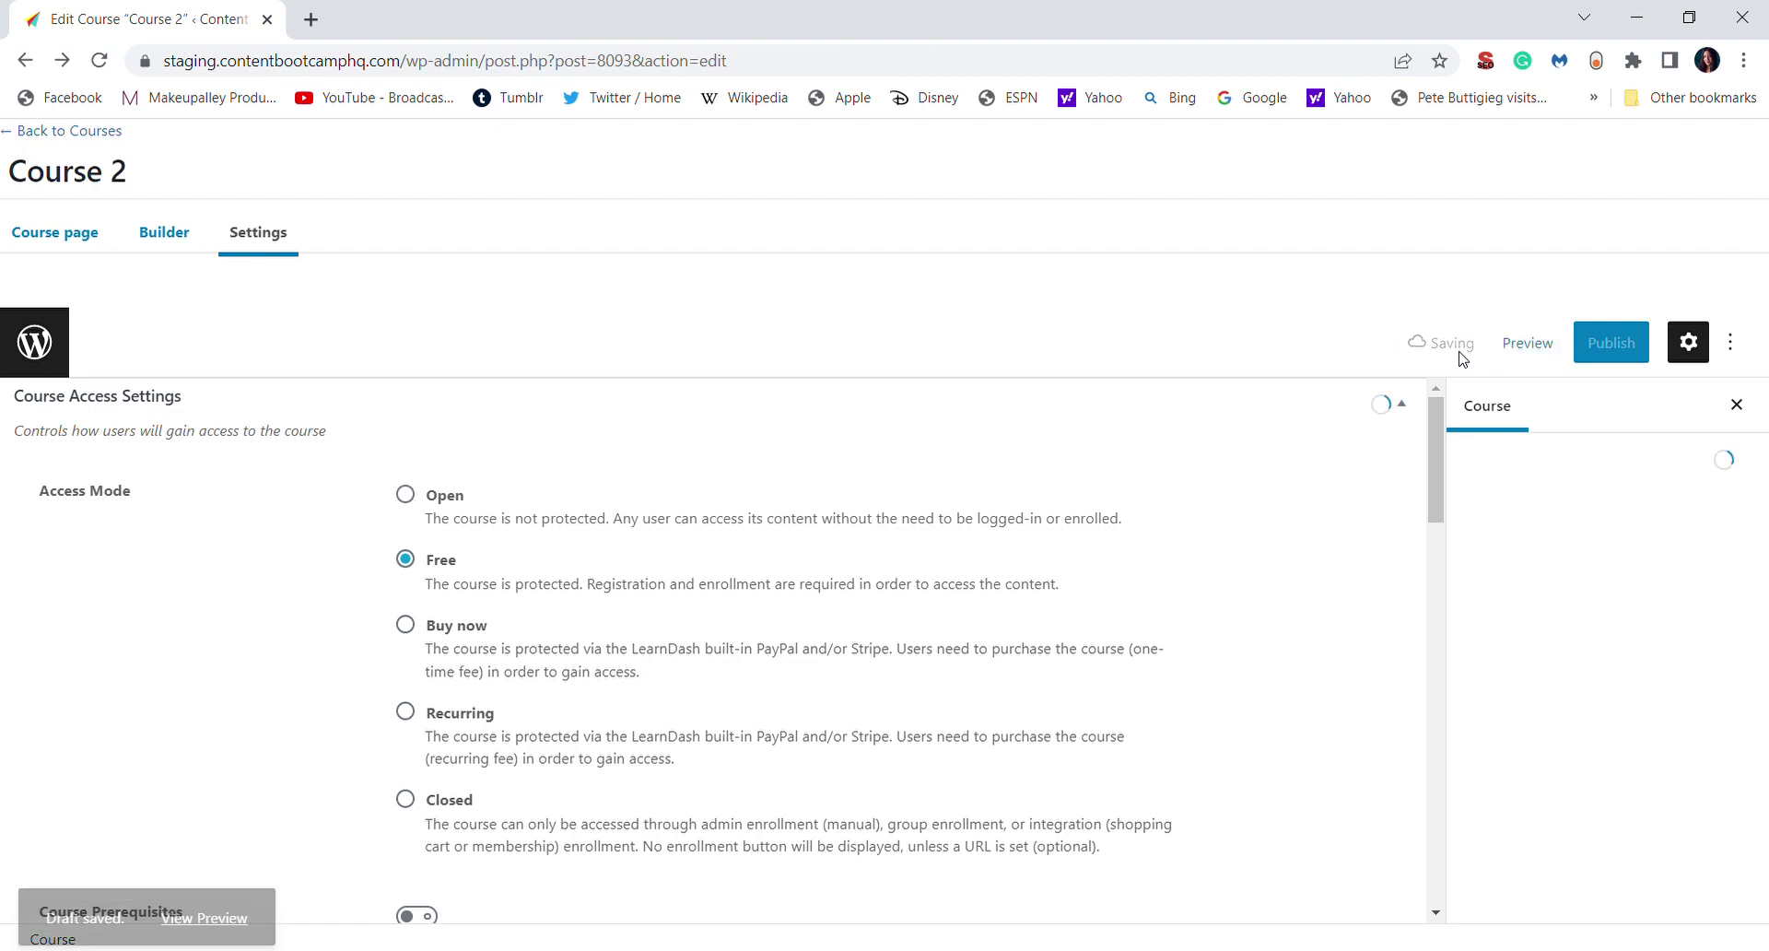